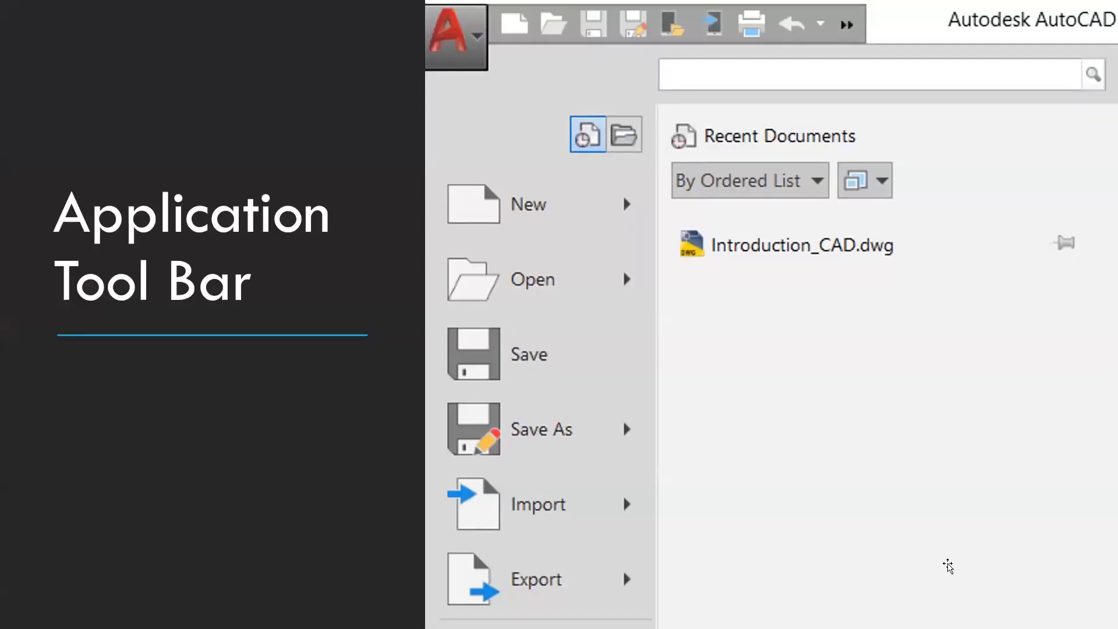
# - End the slide show and switch to AutoCAD, maximizing the window that holds the 1_Introduction_CAD drawing
pyautogui.press('Escape')
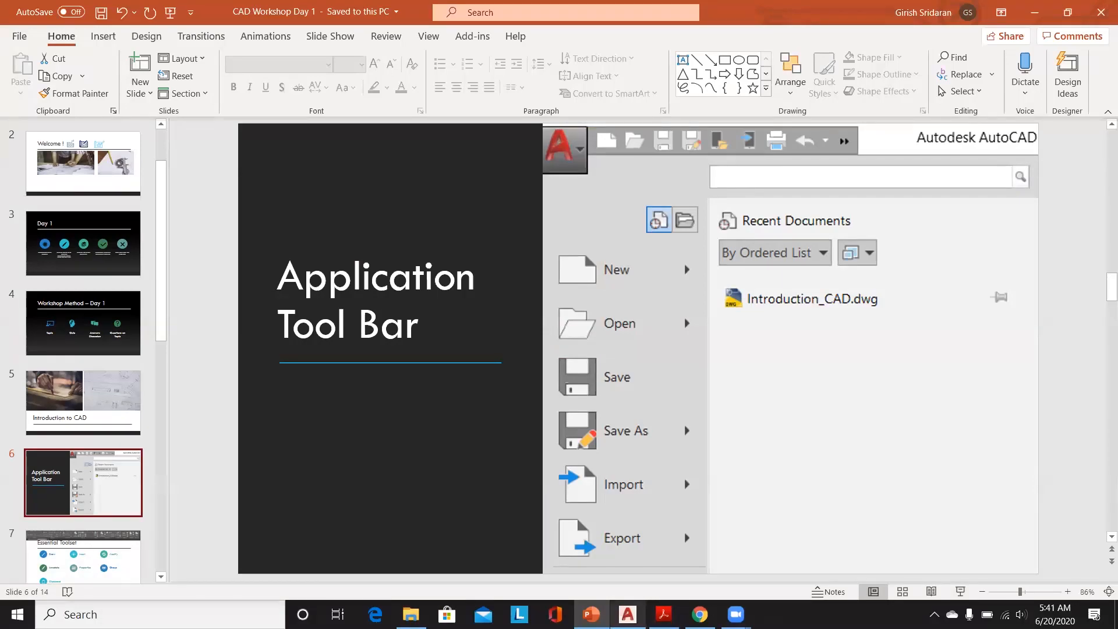
pyautogui.click(628, 614)
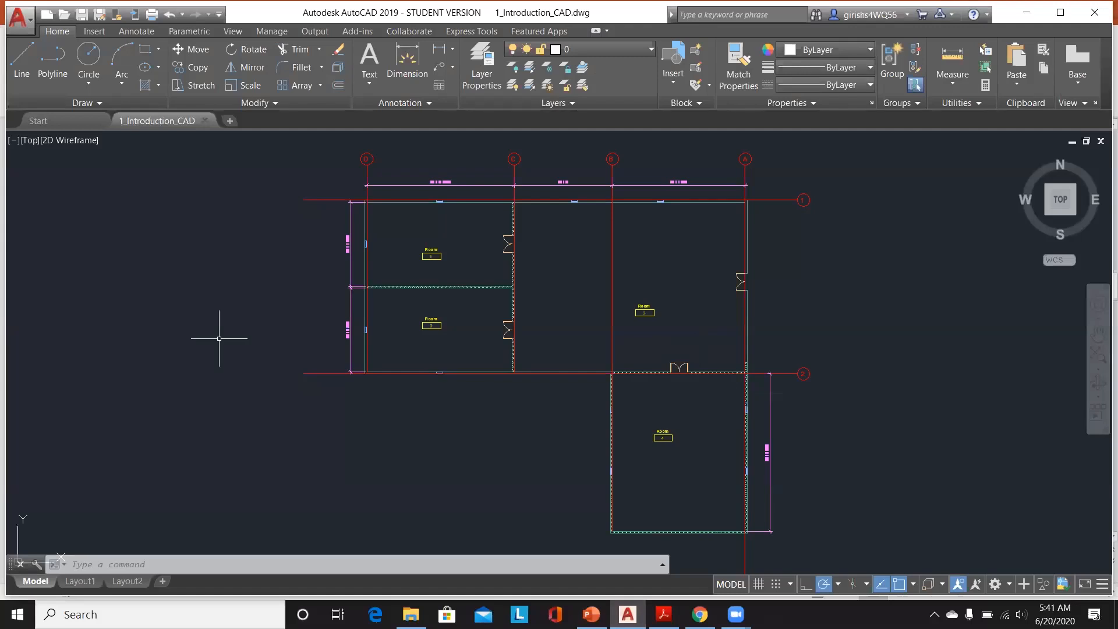
pyautogui.press('super+Up')
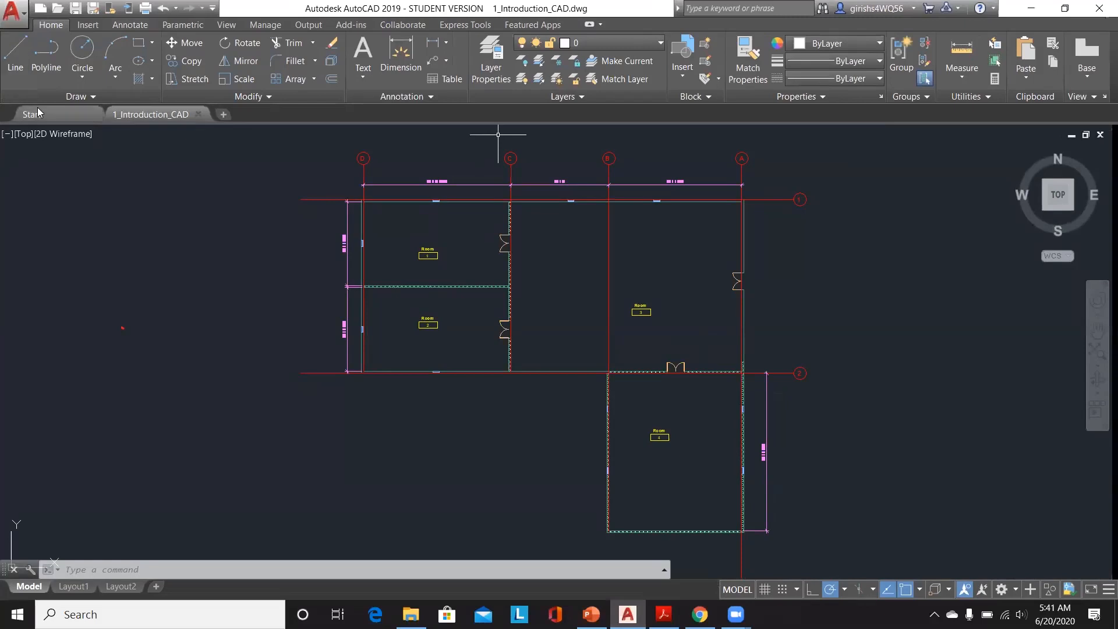
# - Review the available file commands, including those for creating and sharing a drawing, and postpone the McAfee security scan
pyautogui.click(11, 23)
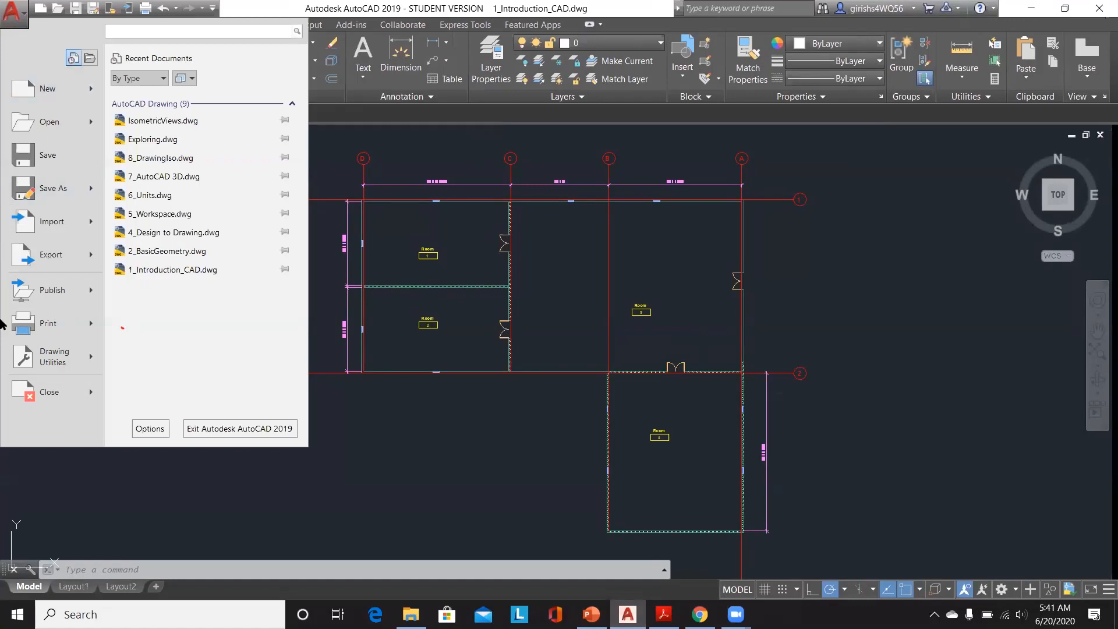
pyautogui.moveTo(60, 90)
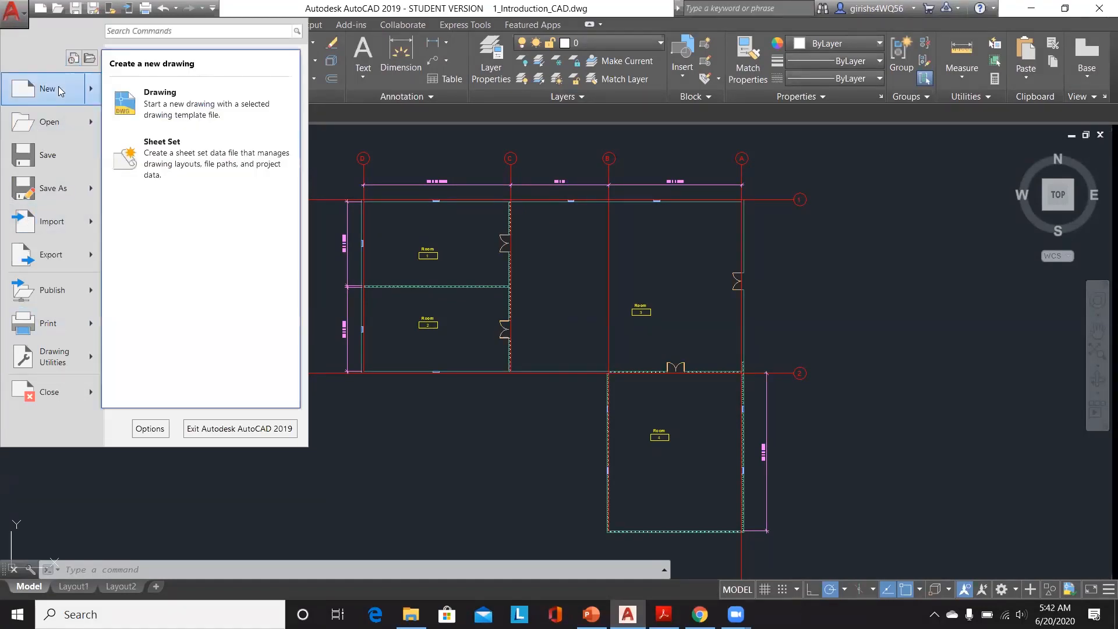
pyautogui.press('Escape')
pyautogui.press('Escape')
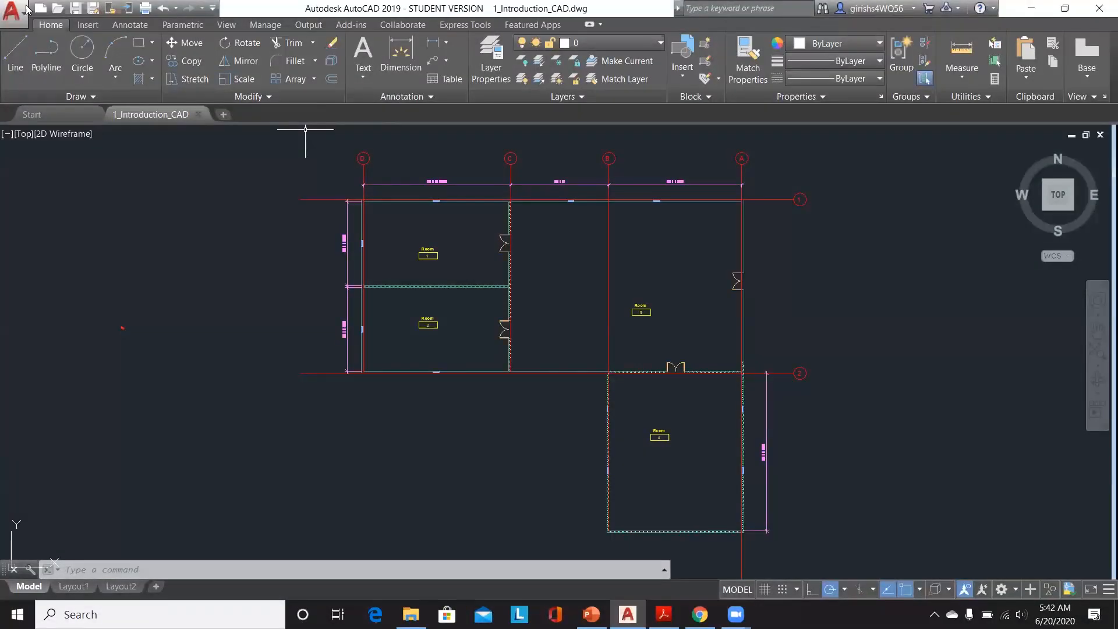
pyautogui.click(3, 19)
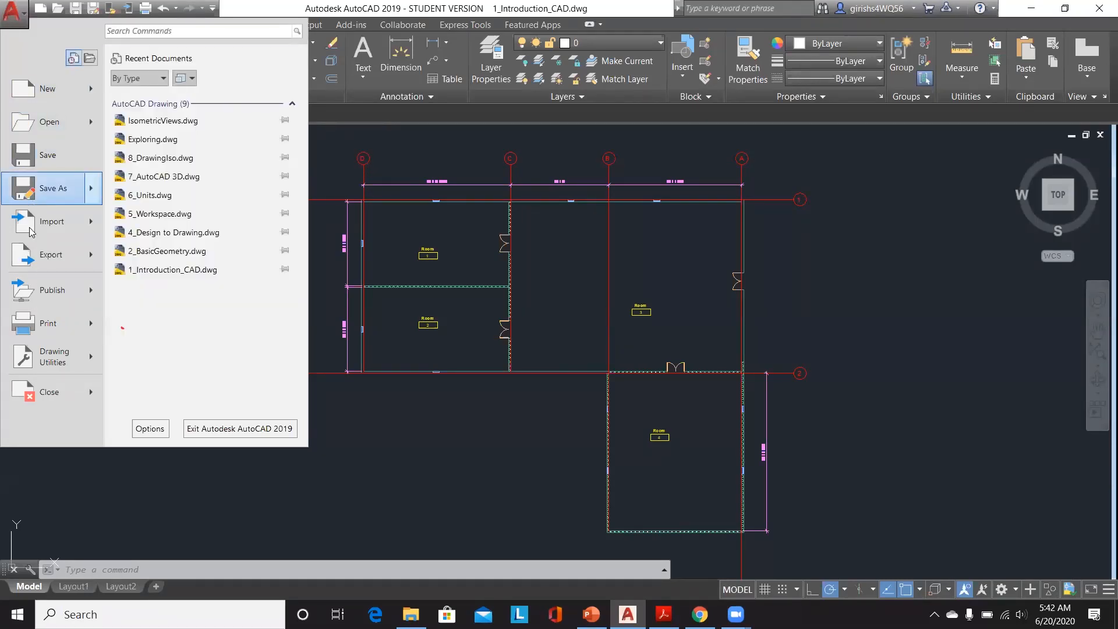
pyautogui.moveTo(19, 303)
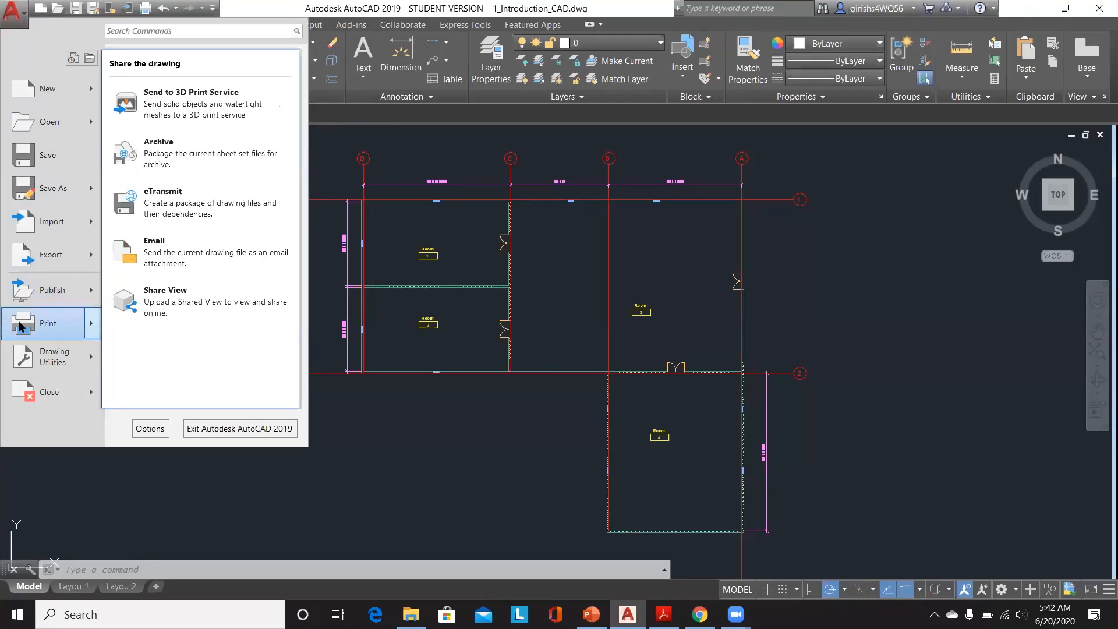
pyautogui.moveTo(18, 393)
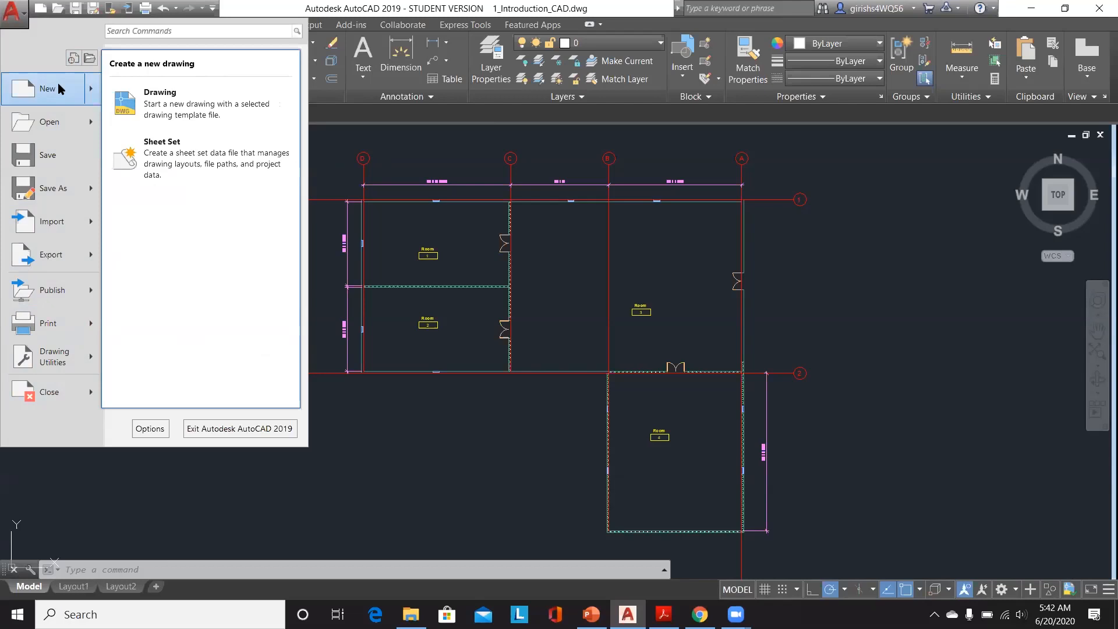
pyautogui.press('Escape')
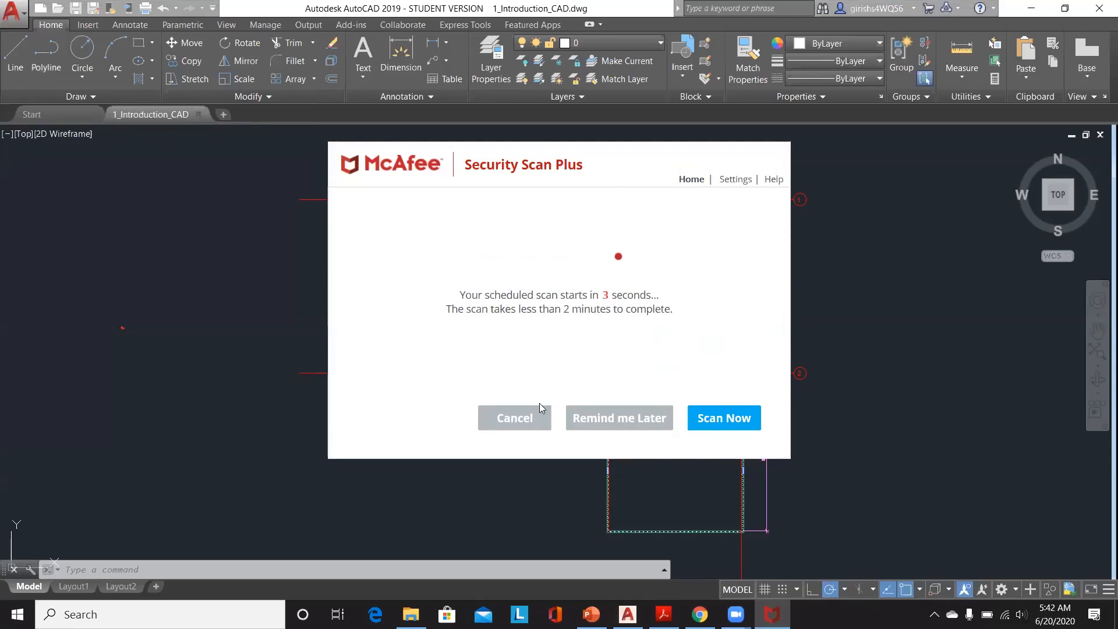
pyautogui.click(619, 418)
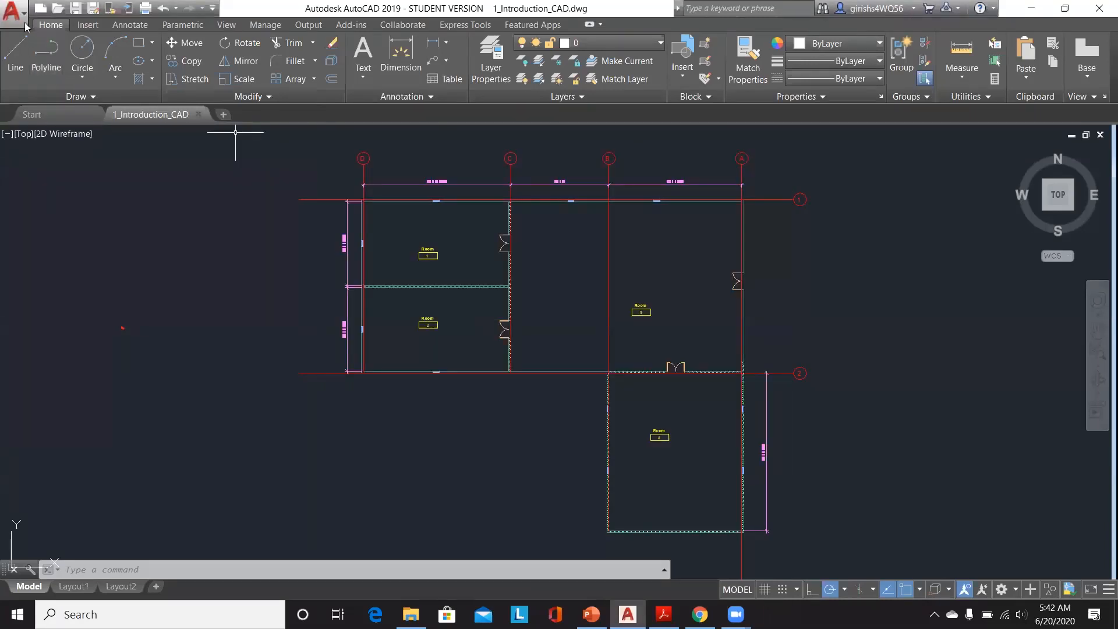
# - Create a new drawing from the acad template
pyautogui.click(24, 23)
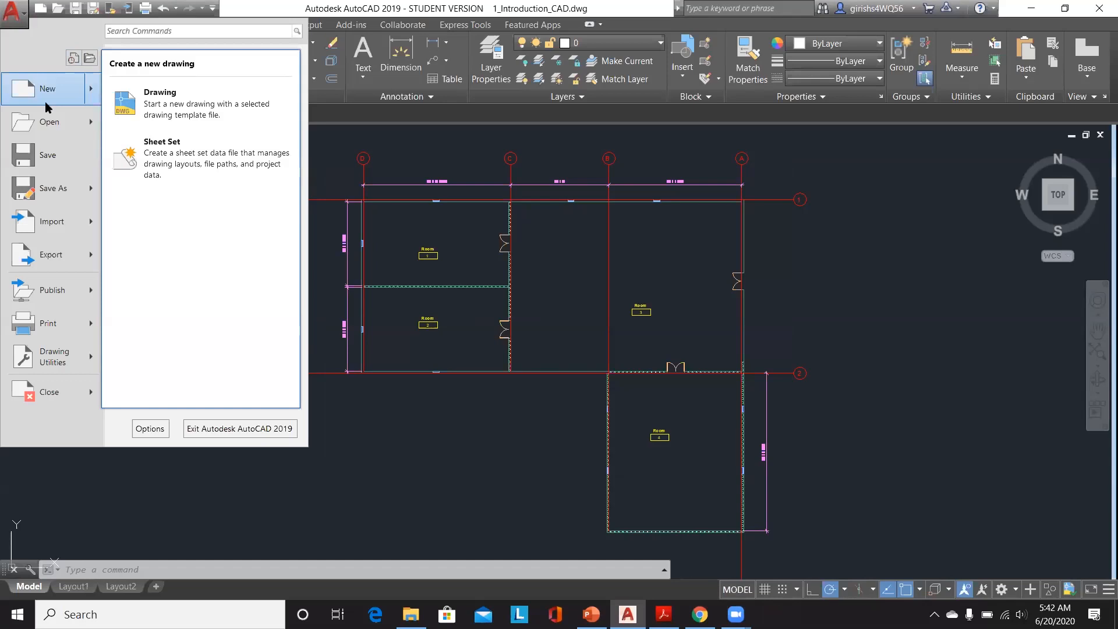
pyautogui.click(51, 93)
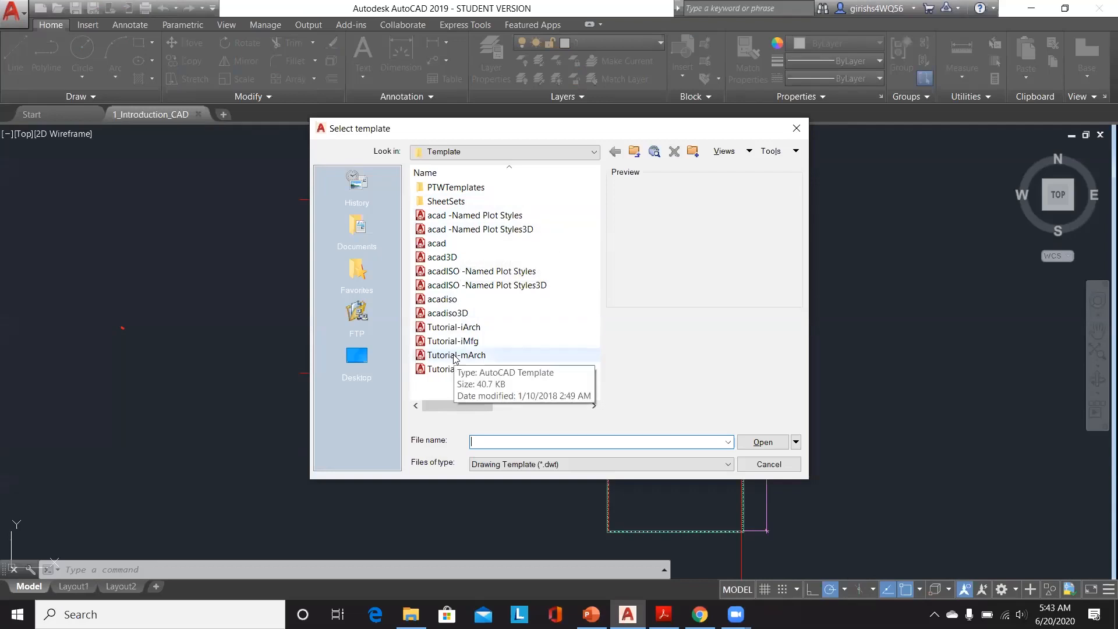
pyautogui.click(472, 245)
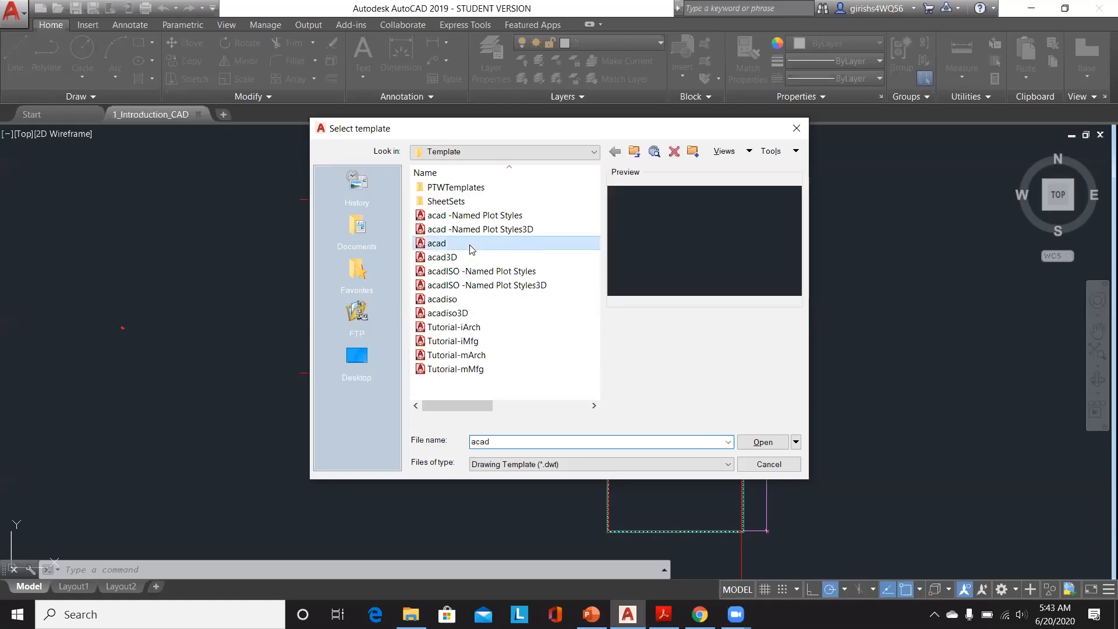
pyautogui.click(763, 442)
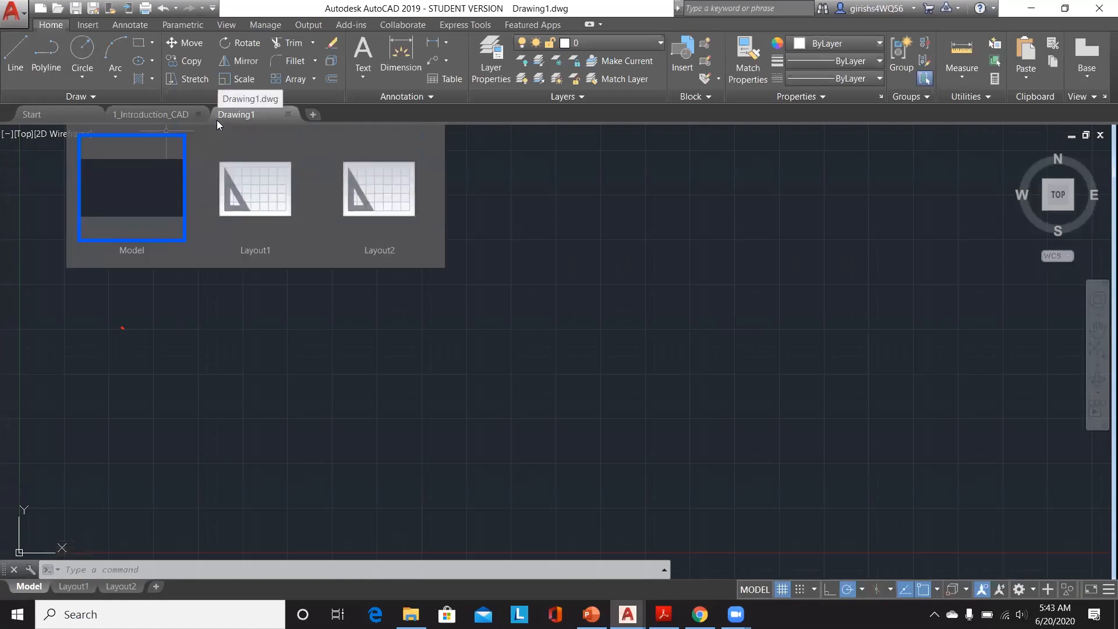
# - Try to open the 1_Introduction_CAD drawing from the AutoCAD Workshop folder, declining the read-only copy
pyautogui.click(11, 12)
pyautogui.moveTo(37, 123)
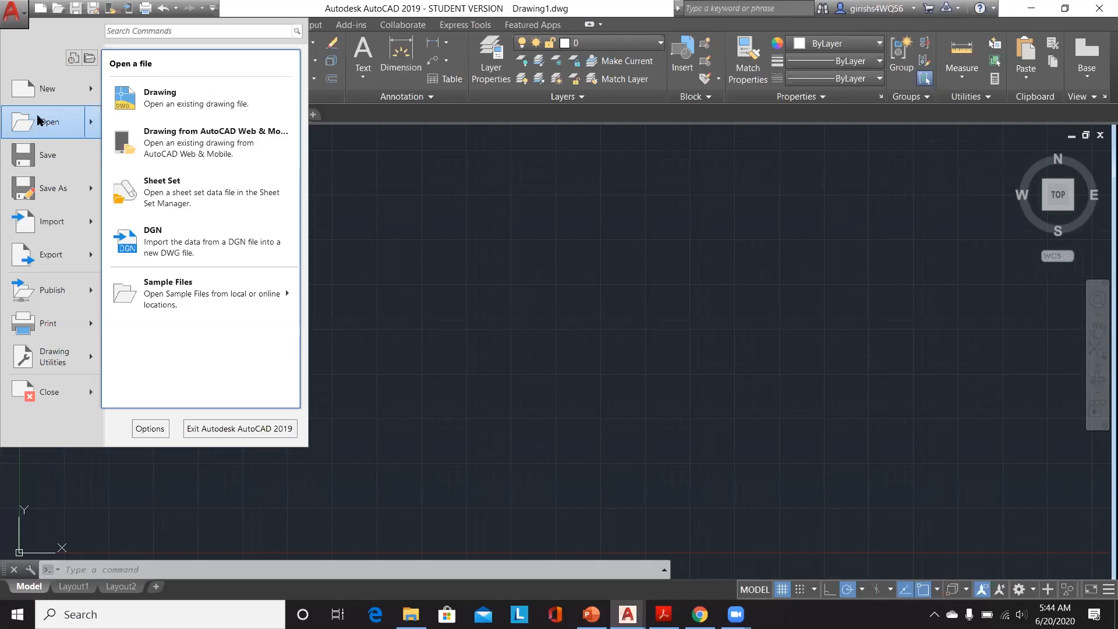
pyautogui.click(37, 121)
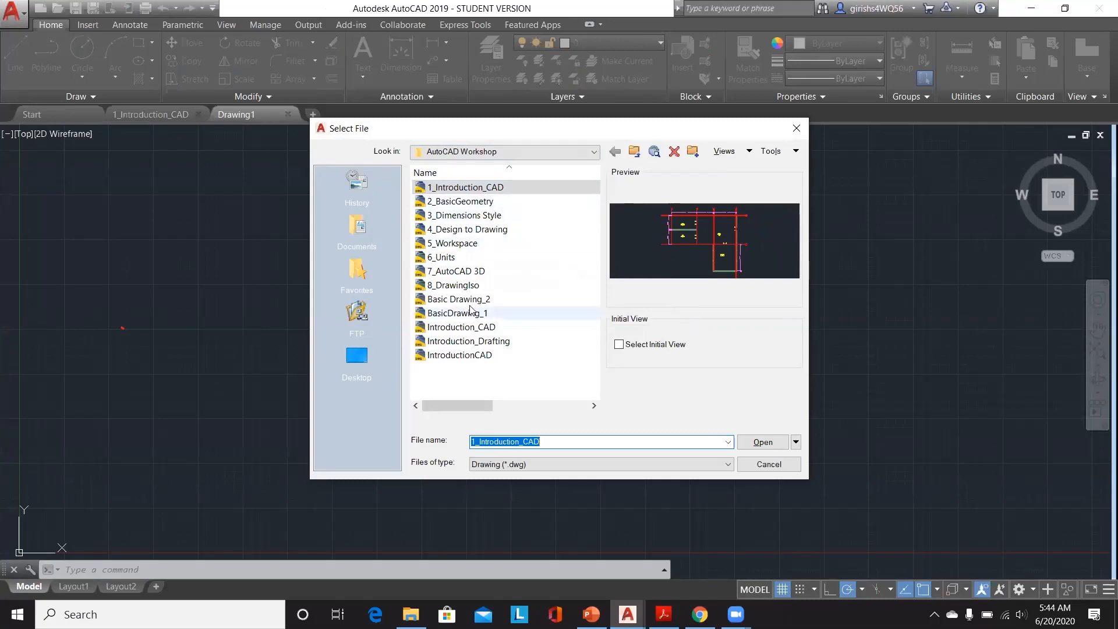
pyautogui.click(504, 189)
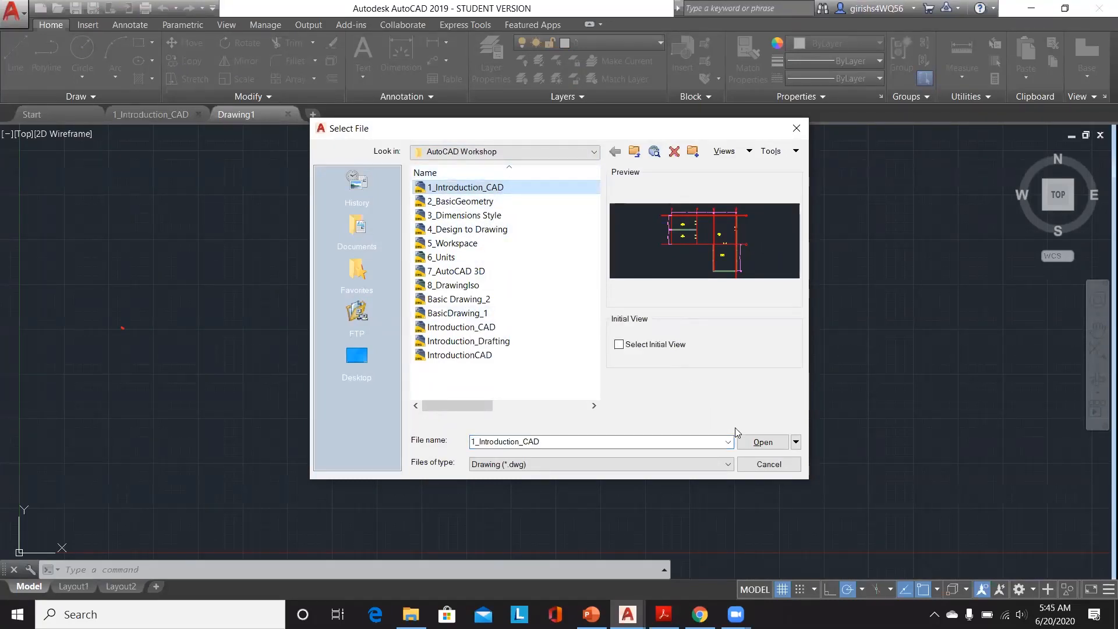
pyautogui.click(763, 444)
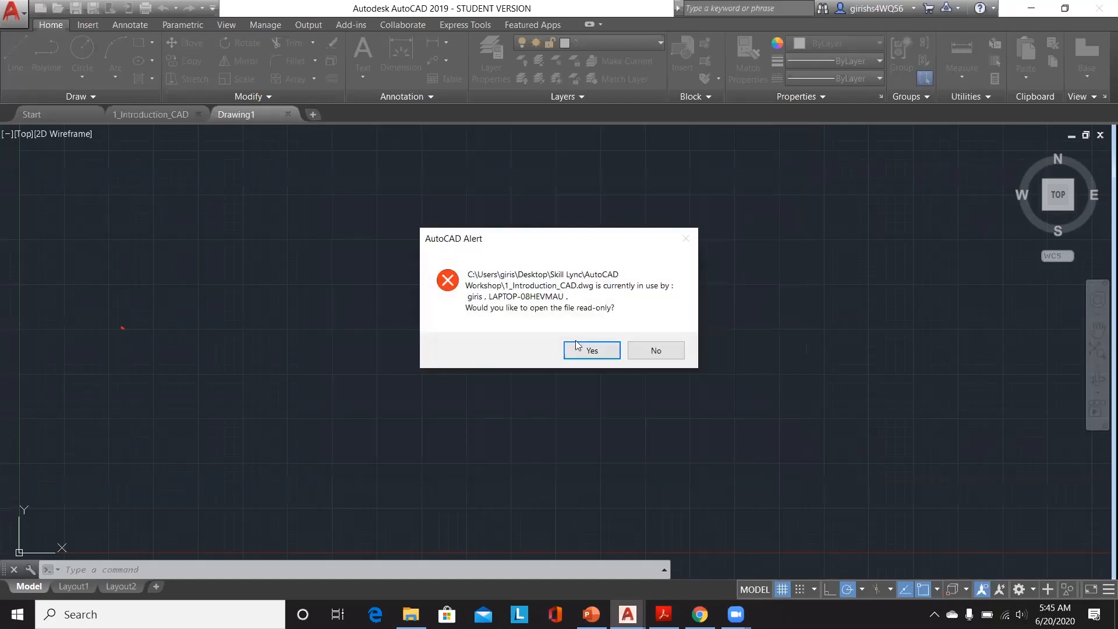
pyautogui.click(599, 354)
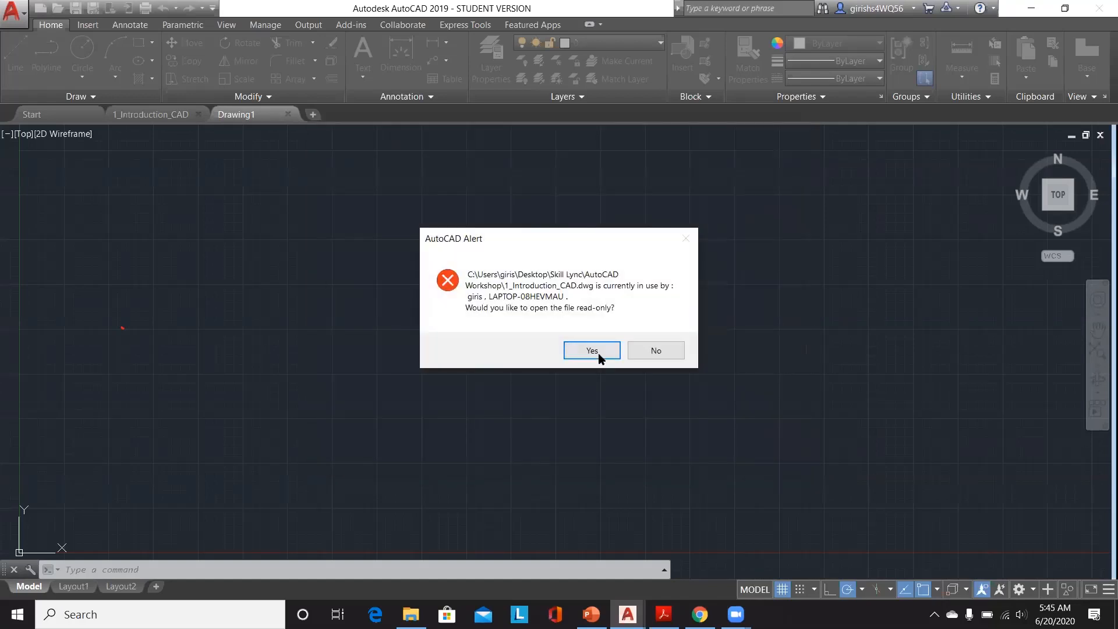
pyautogui.click(670, 351)
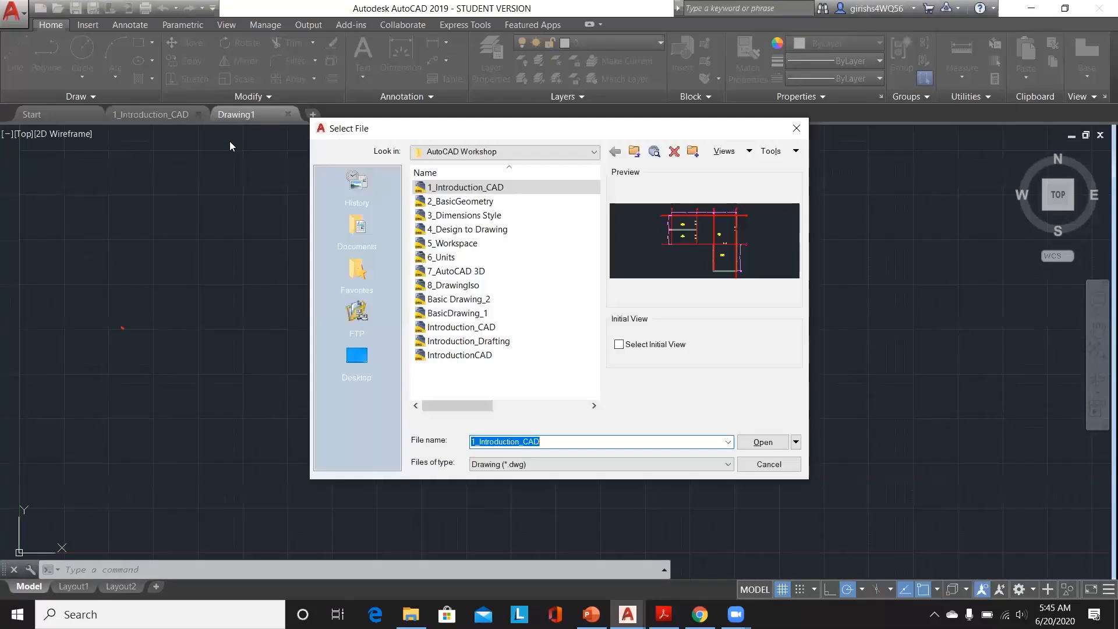
# - Open the 2_BasicGeometry drawing from the AutoCAD Workshop folder to view it, and close it again
pyautogui.click(456, 204)
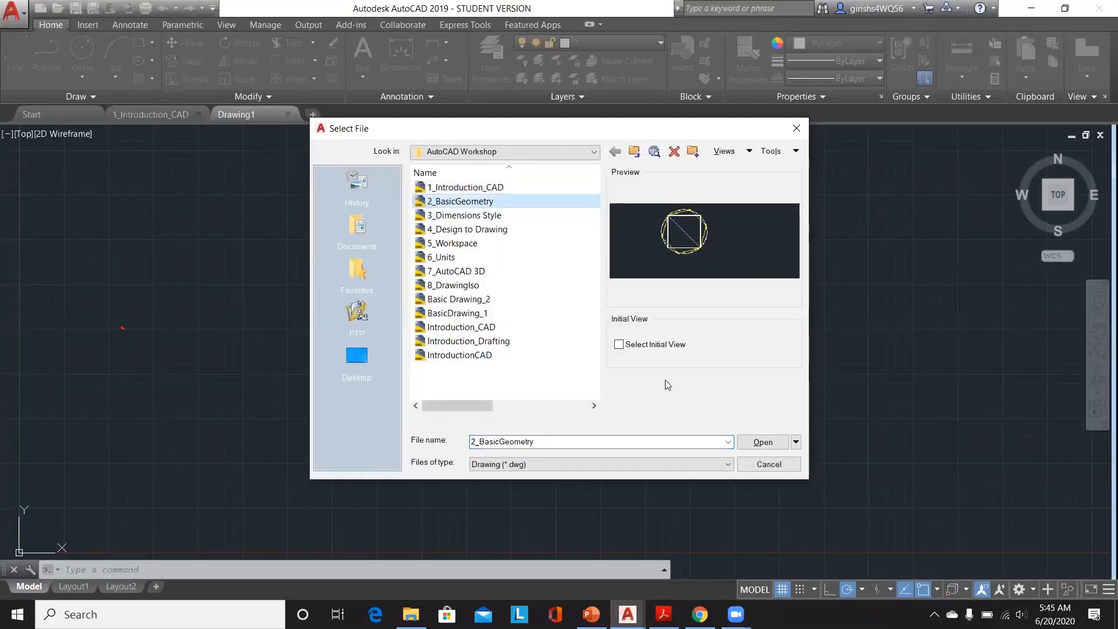
pyautogui.click(755, 443)
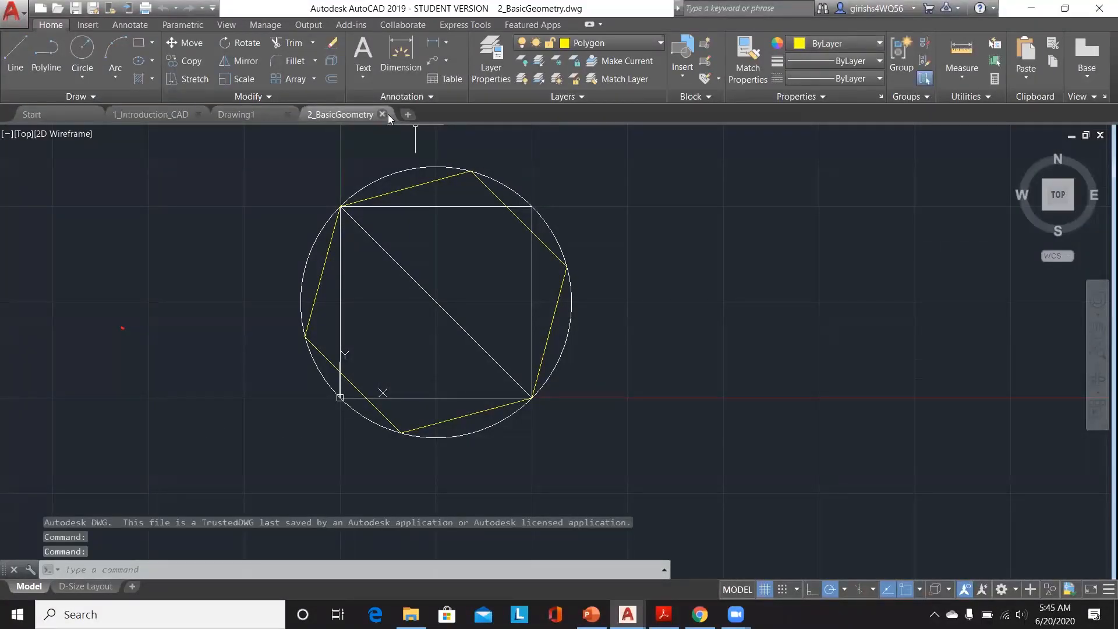
pyautogui.click(382, 114)
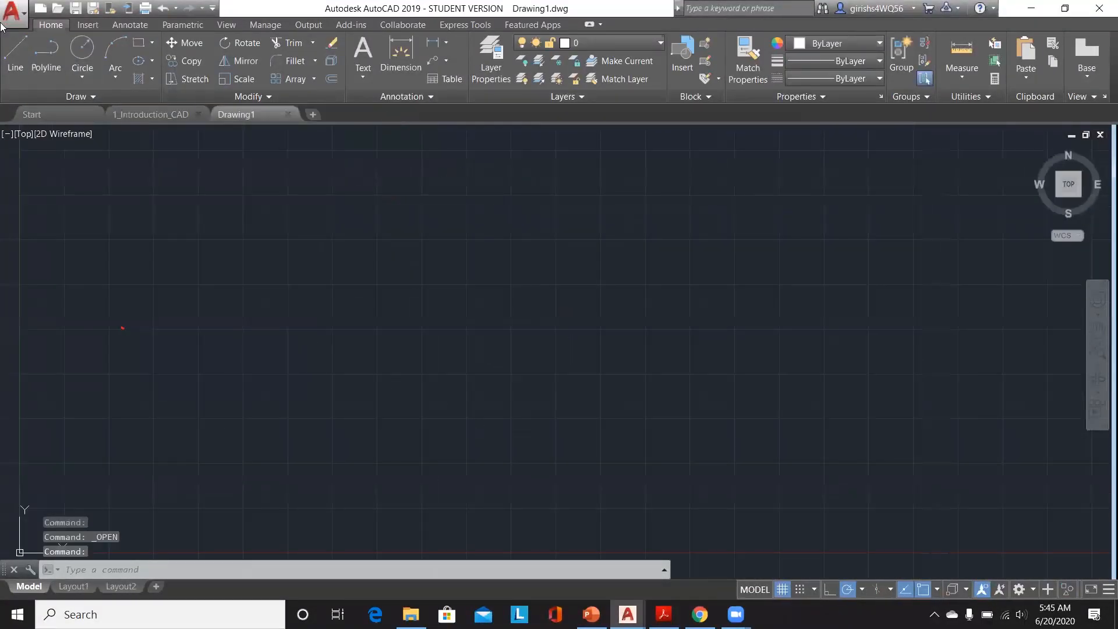
# - Return to the already open 1_Introduction_CAD drawing and save it under its current name
pyautogui.click(3, 22)
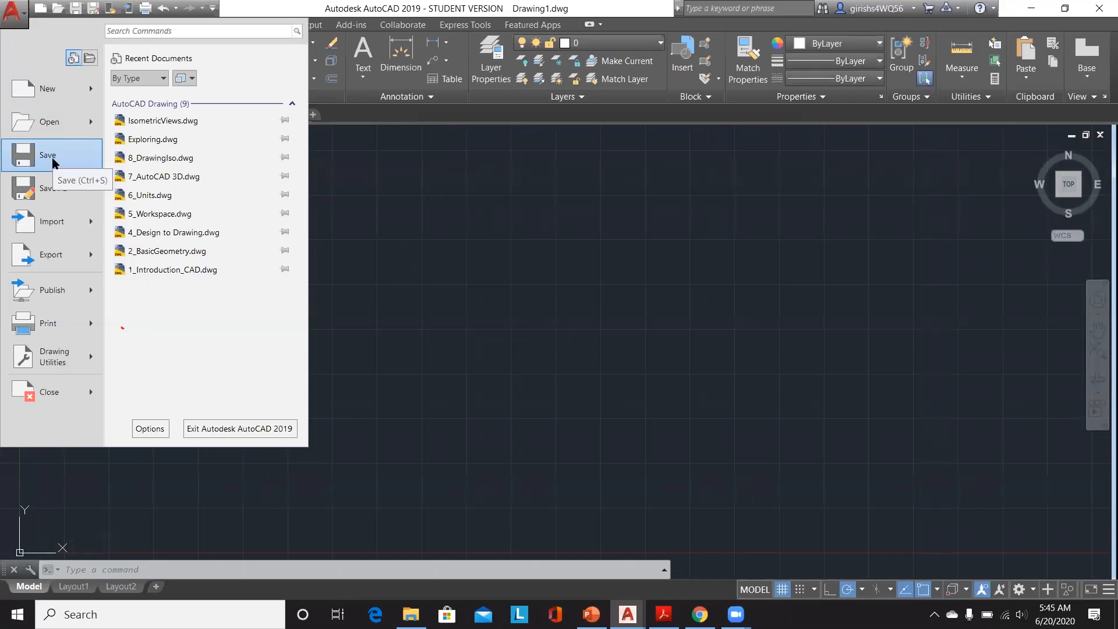
pyautogui.click(350, 260)
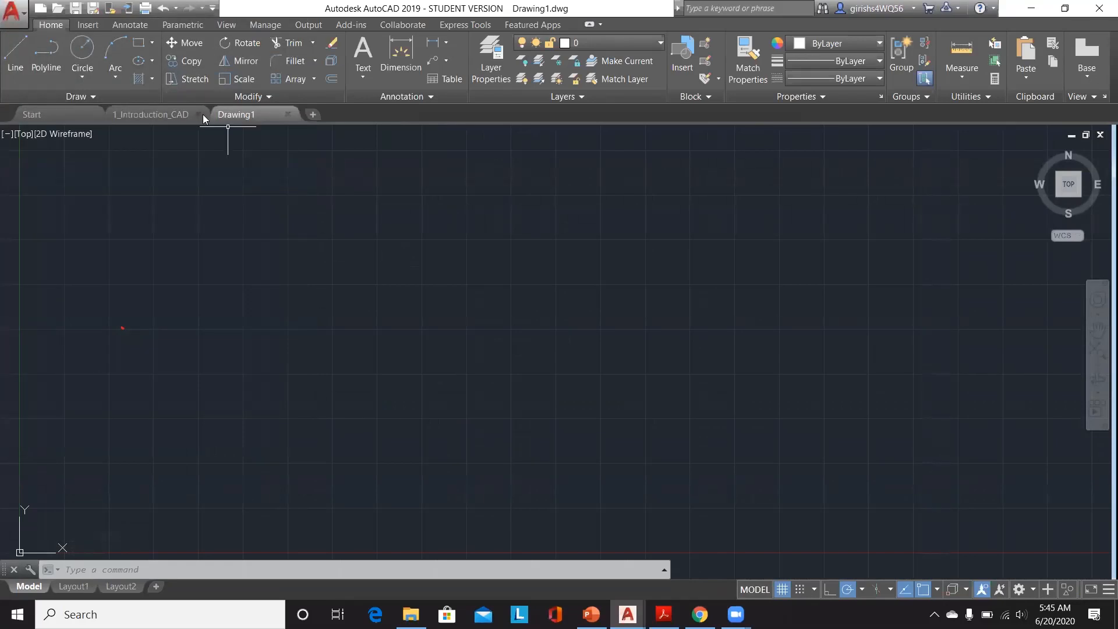
pyautogui.click(173, 114)
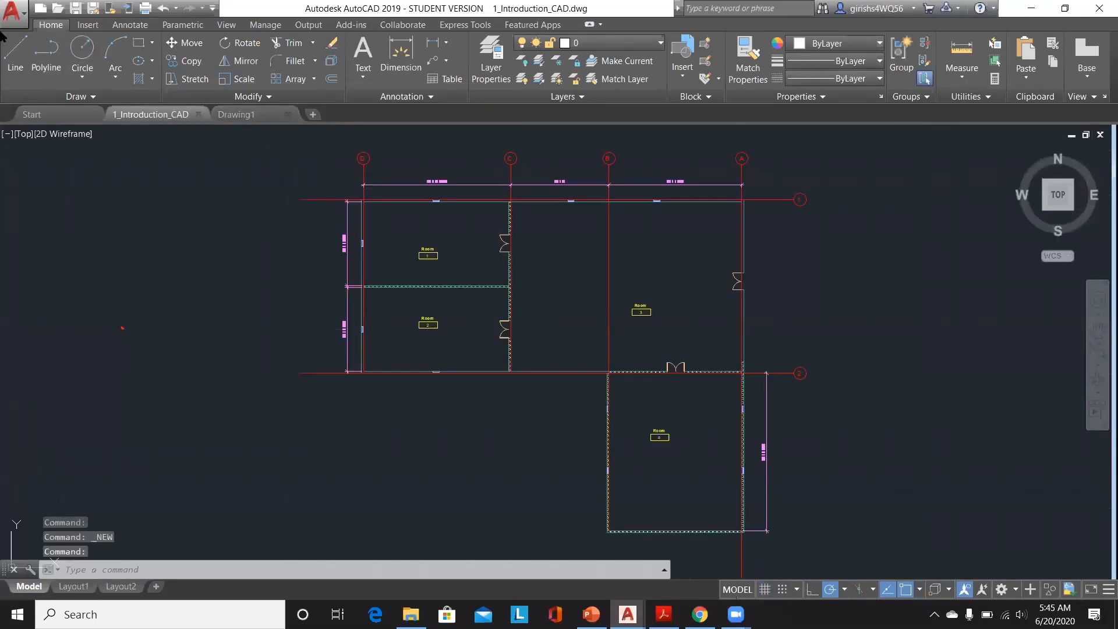
pyautogui.click(11, 10)
pyautogui.click(30, 151)
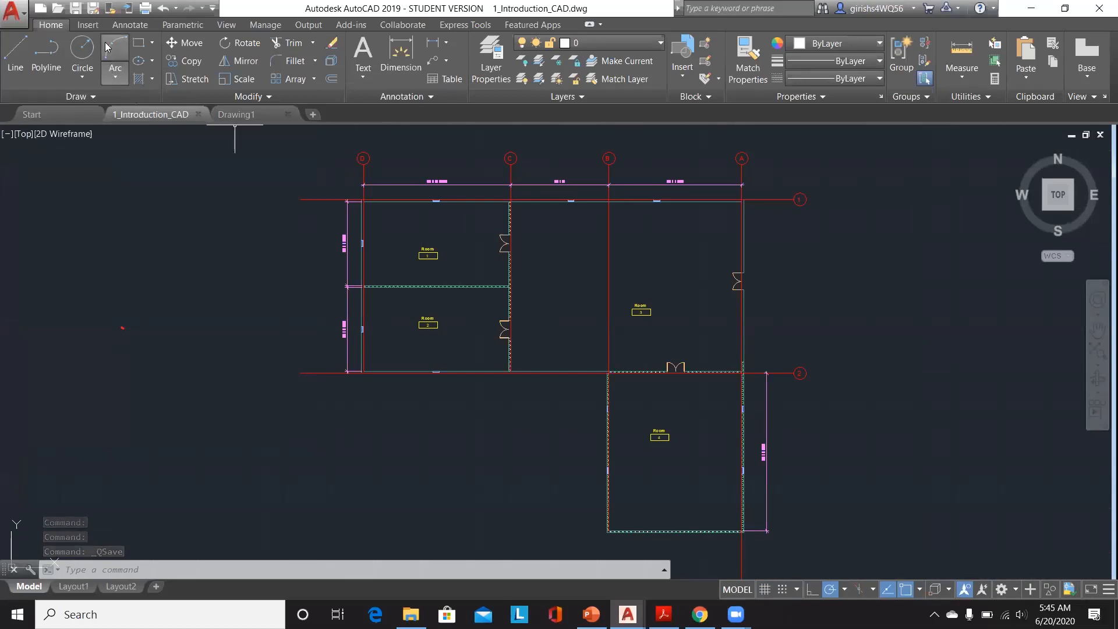
# - Examine the options for saving a copy, importing, exporting, publishing and printing the drawing, and for drawing utilities
pyautogui.click(12, 10)
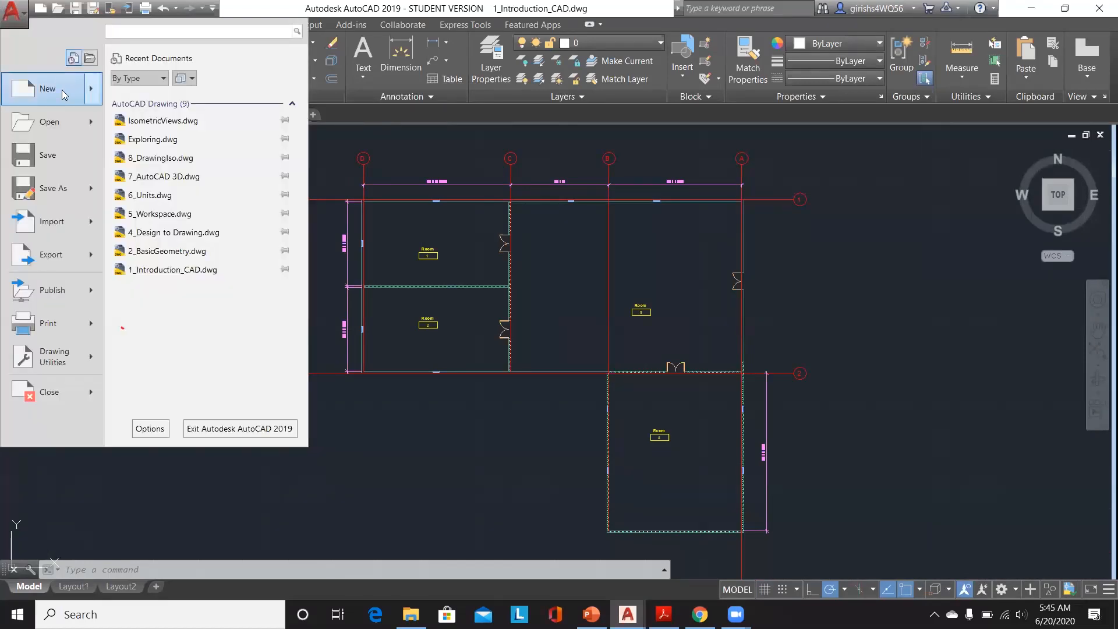
pyautogui.click(91, 185)
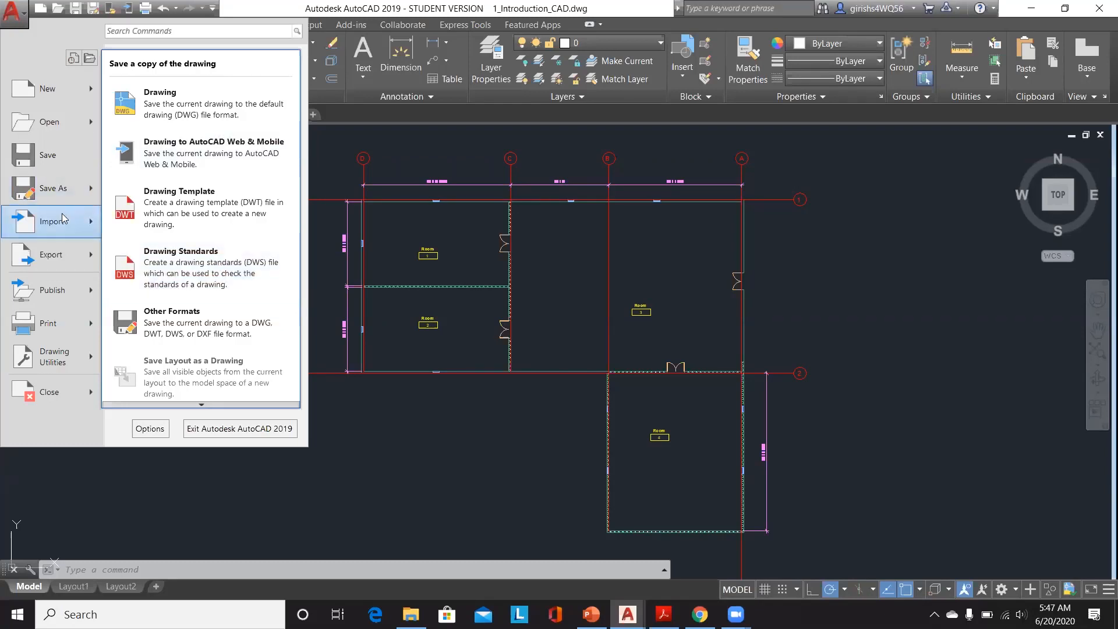
pyautogui.moveTo(64, 219)
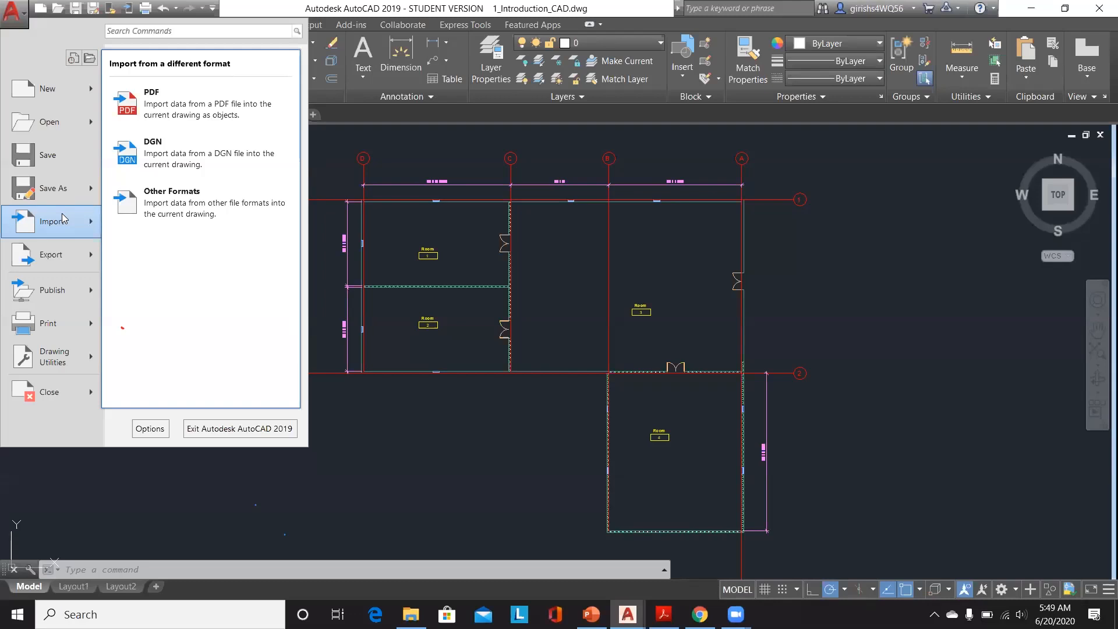
pyautogui.moveTo(49, 260)
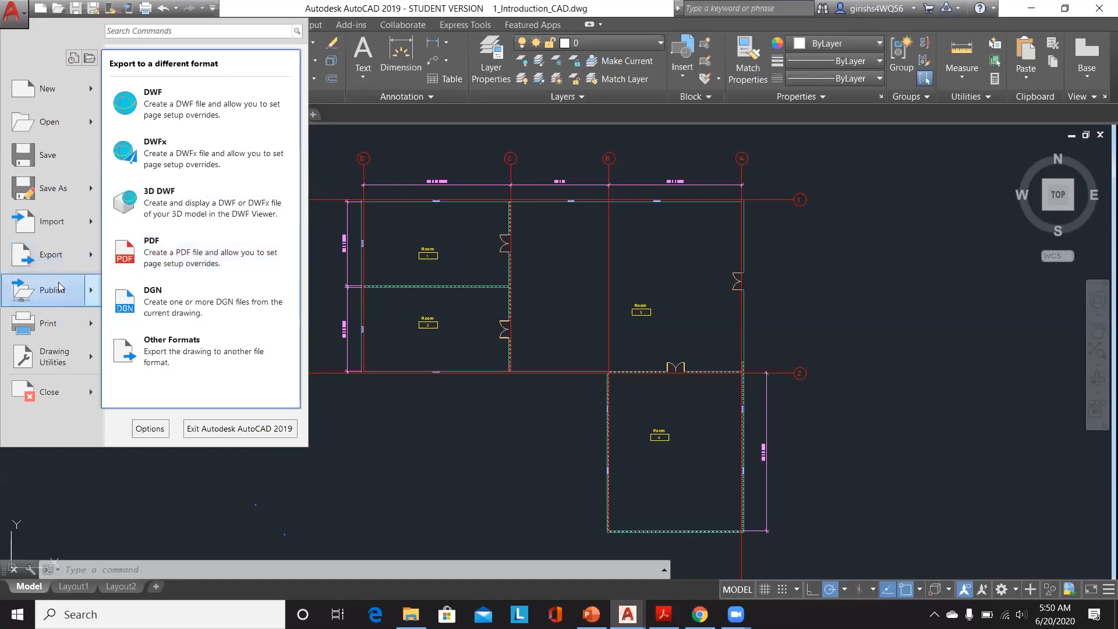
pyautogui.moveTo(58, 287)
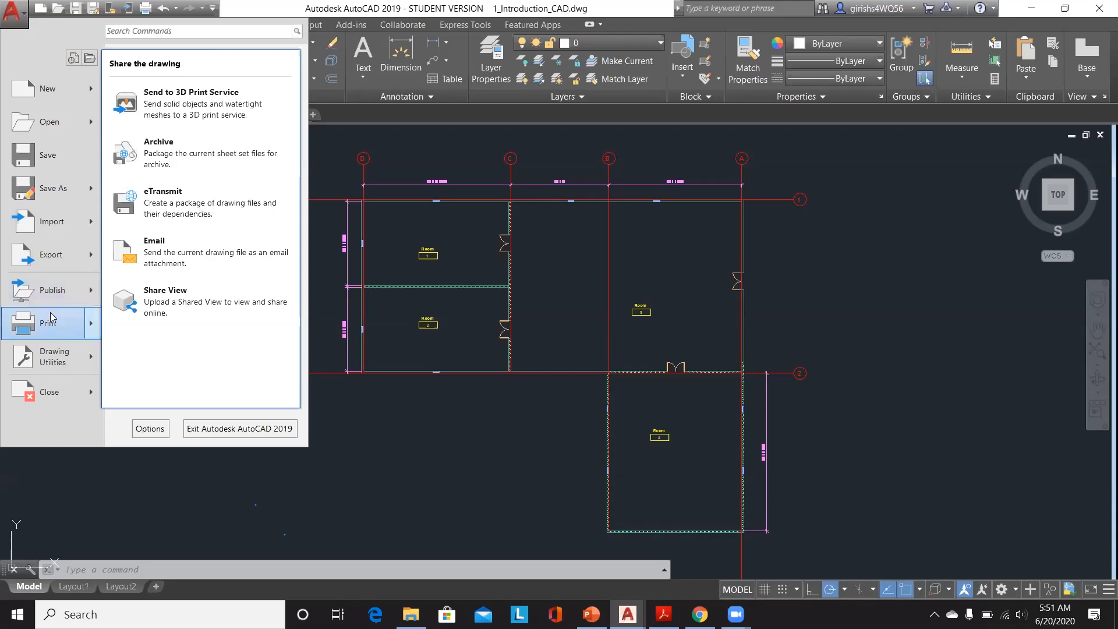
pyautogui.moveTo(48, 325)
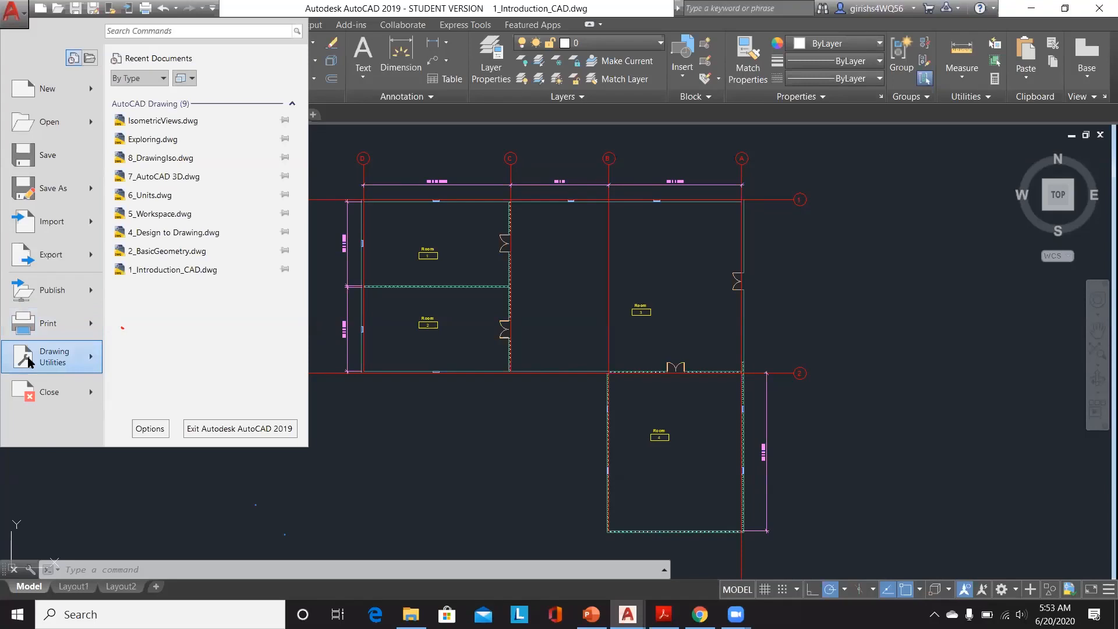
pyautogui.moveTo(28, 362)
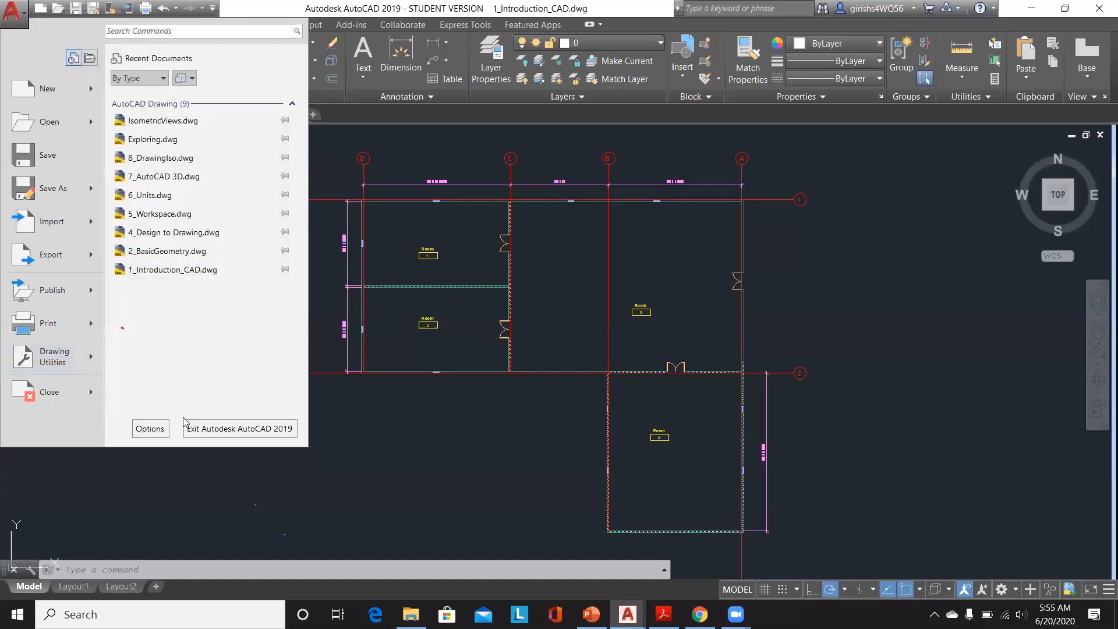
# - Examine the drawing utilities and the options for closing the current drawing or all drawings
pyautogui.moveTo(37, 362)
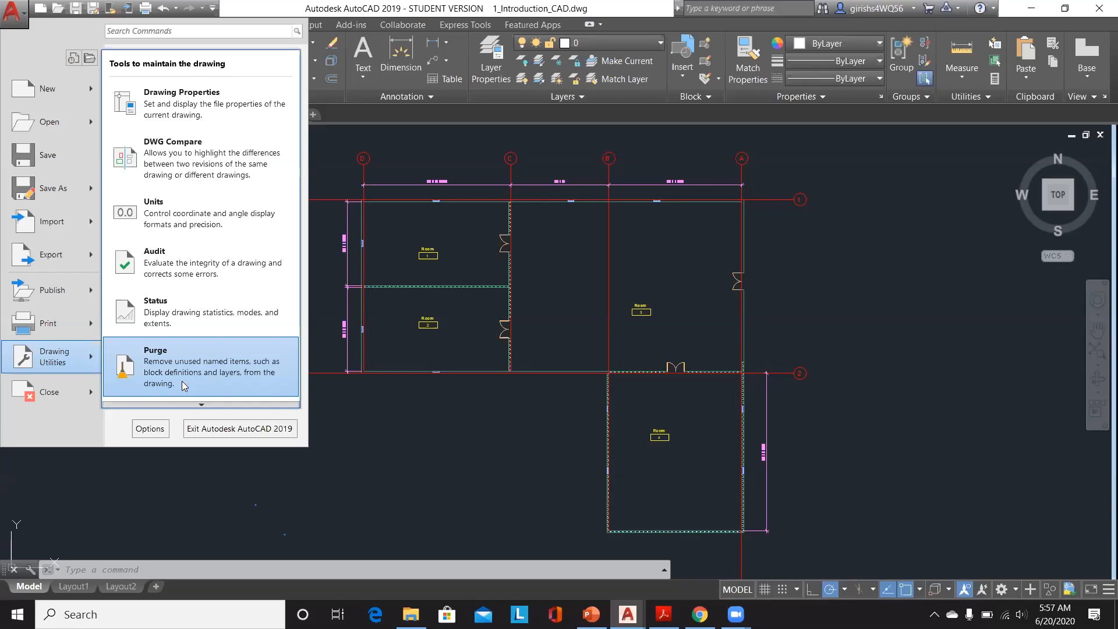
pyautogui.moveTo(41, 394)
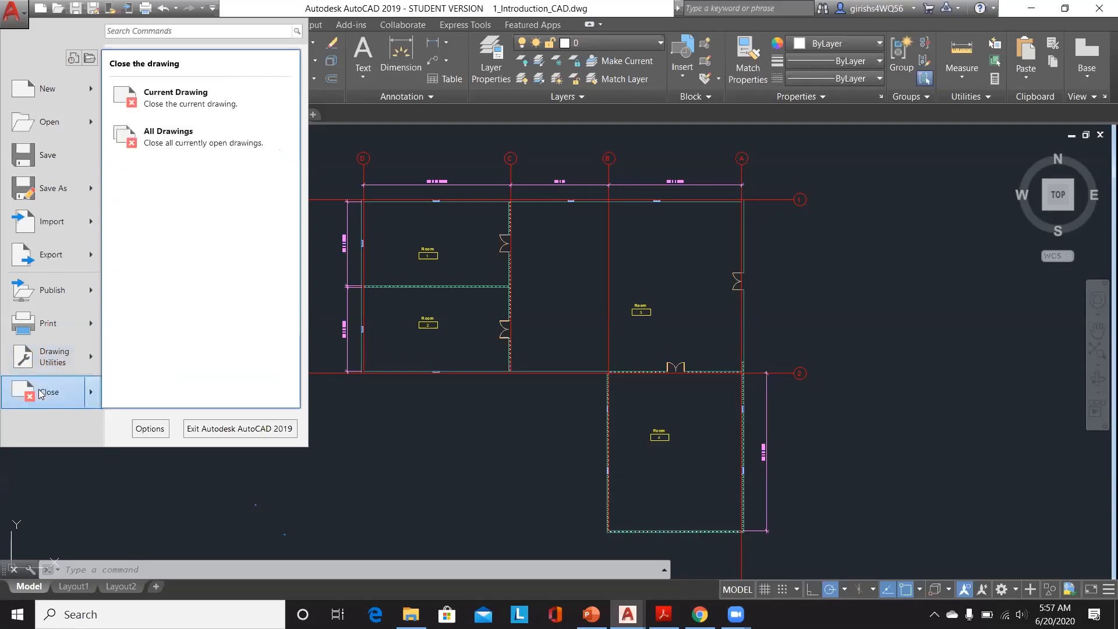
pyautogui.moveTo(76, 288)
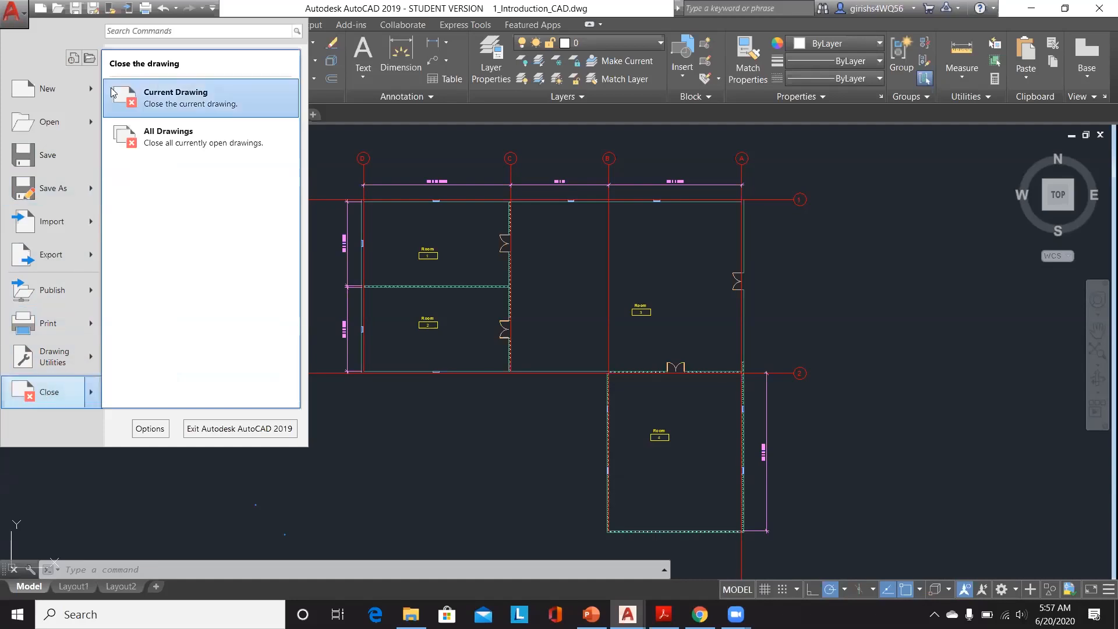
# - Show the recent documents, sort them by ordered list, access date and size, and leave them sorted by access date
pyautogui.click(72, 59)
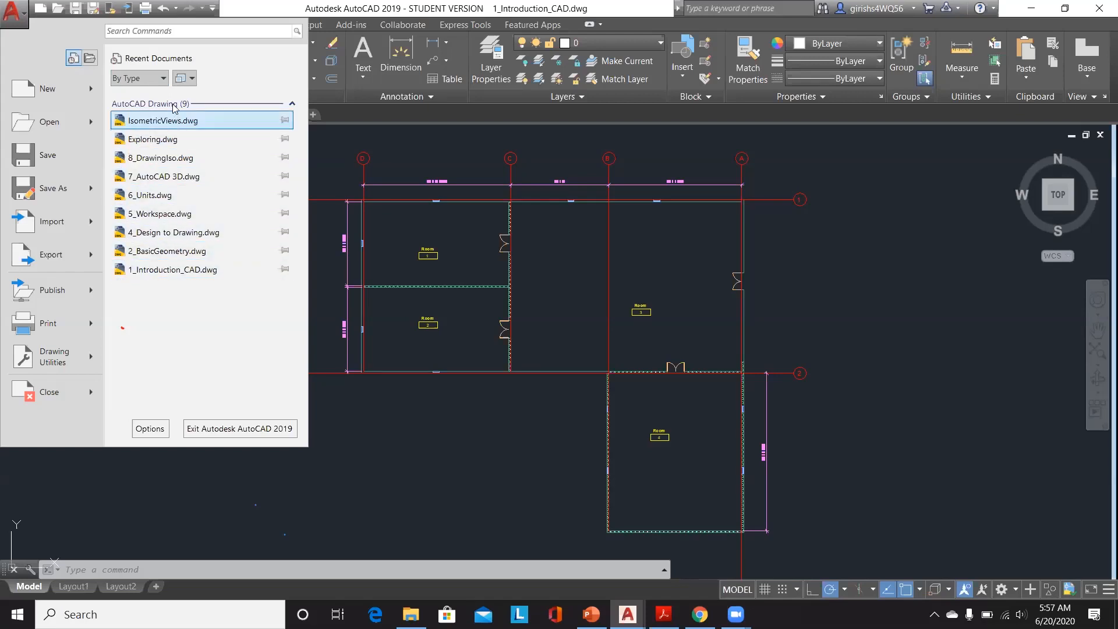
pyautogui.click(151, 76)
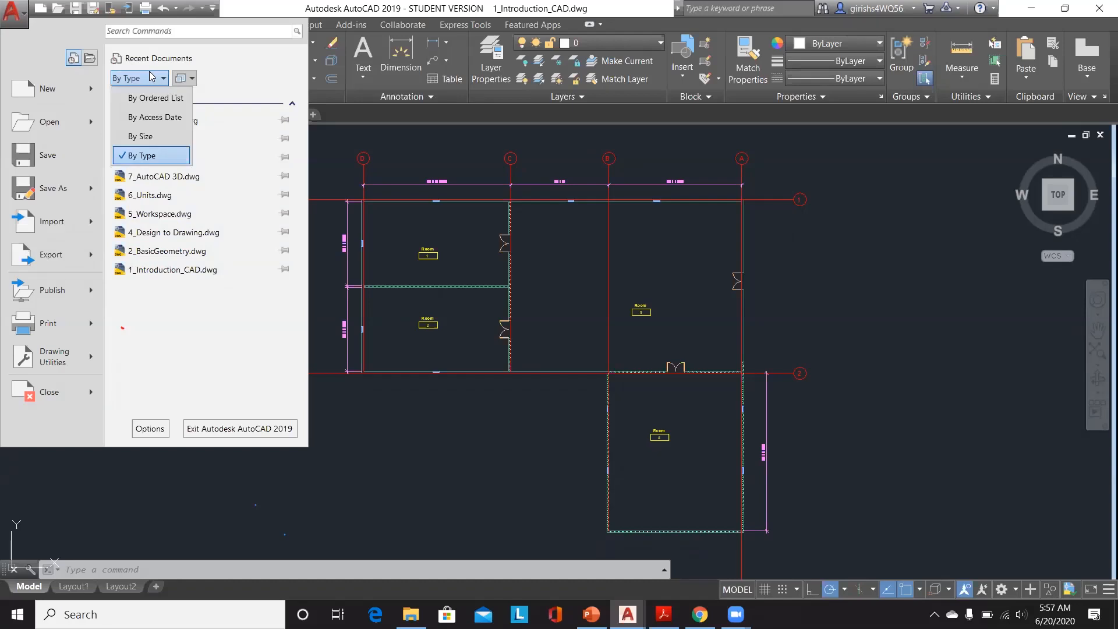
pyautogui.click(148, 98)
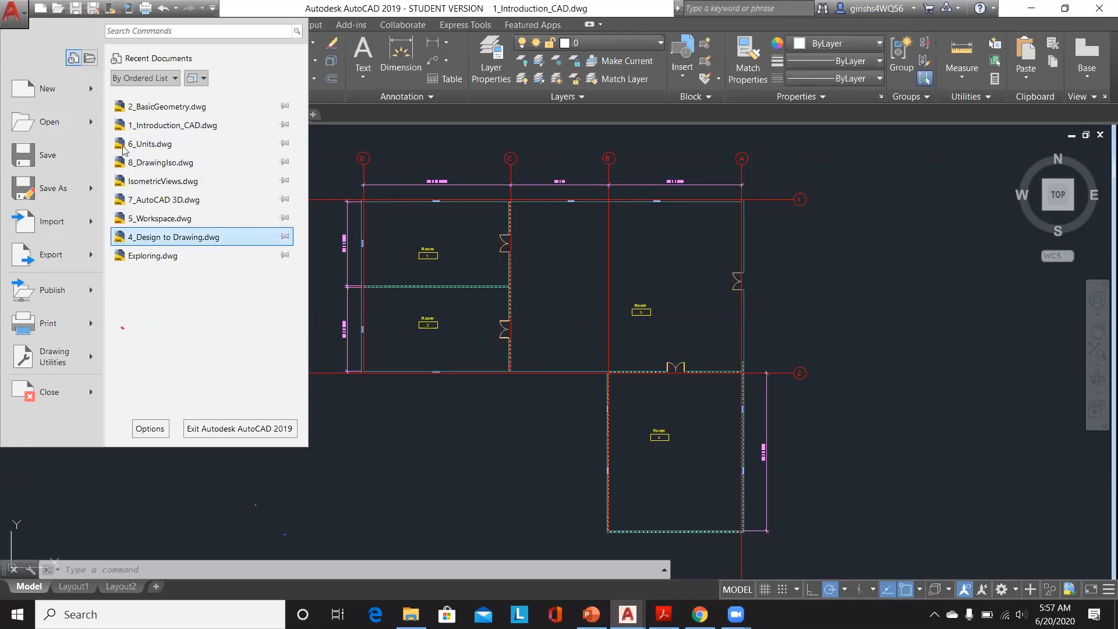
pyautogui.click(148, 80)
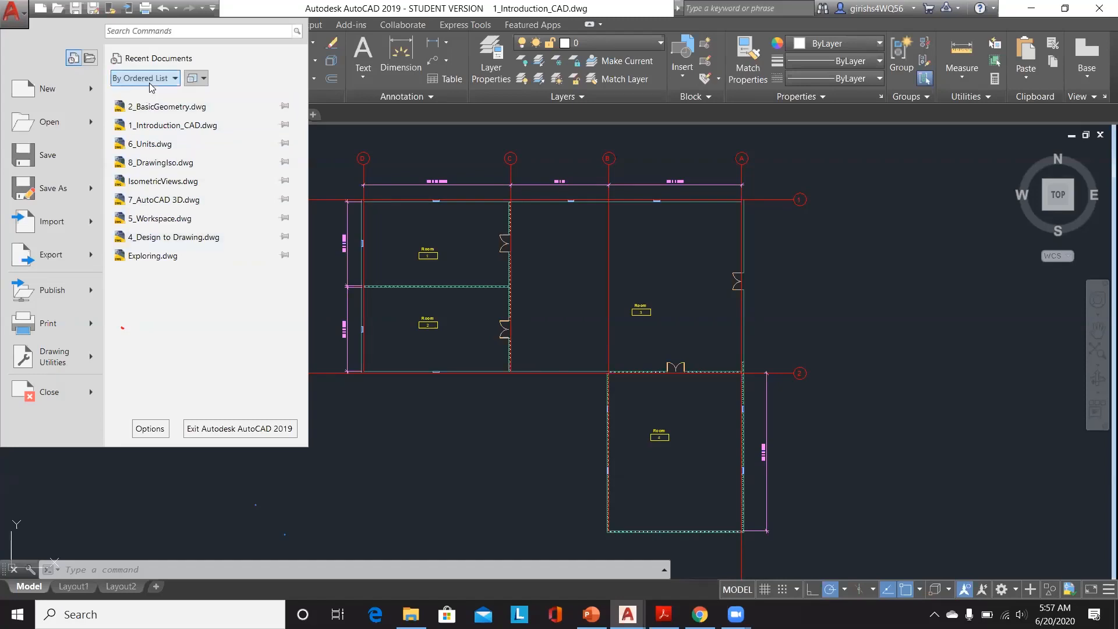
pyautogui.click(144, 116)
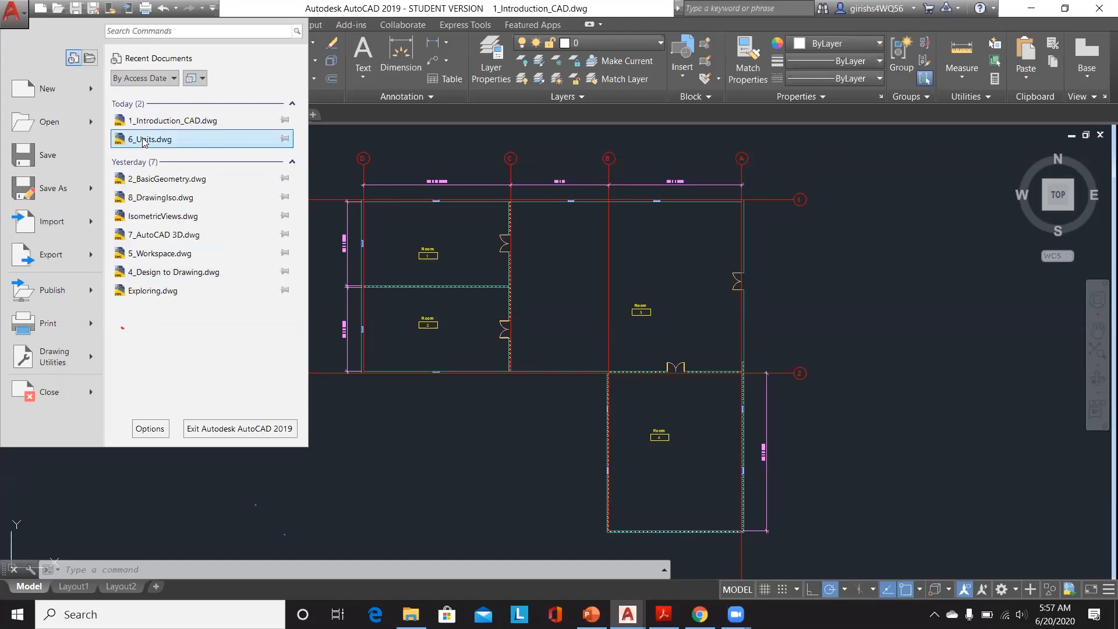
pyautogui.click(139, 79)
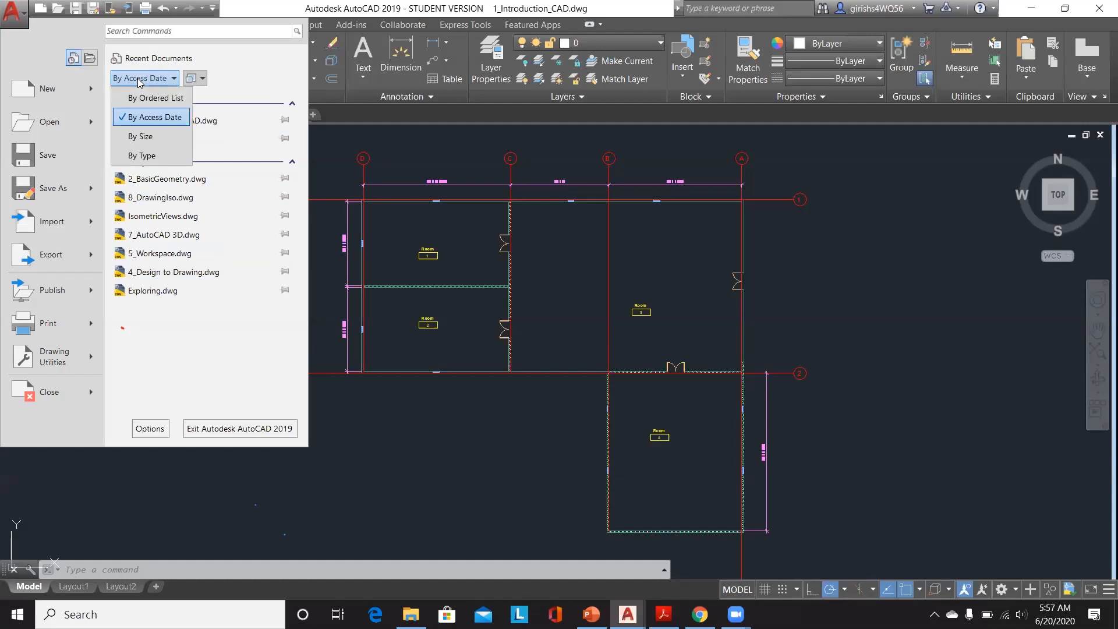
pyautogui.click(141, 137)
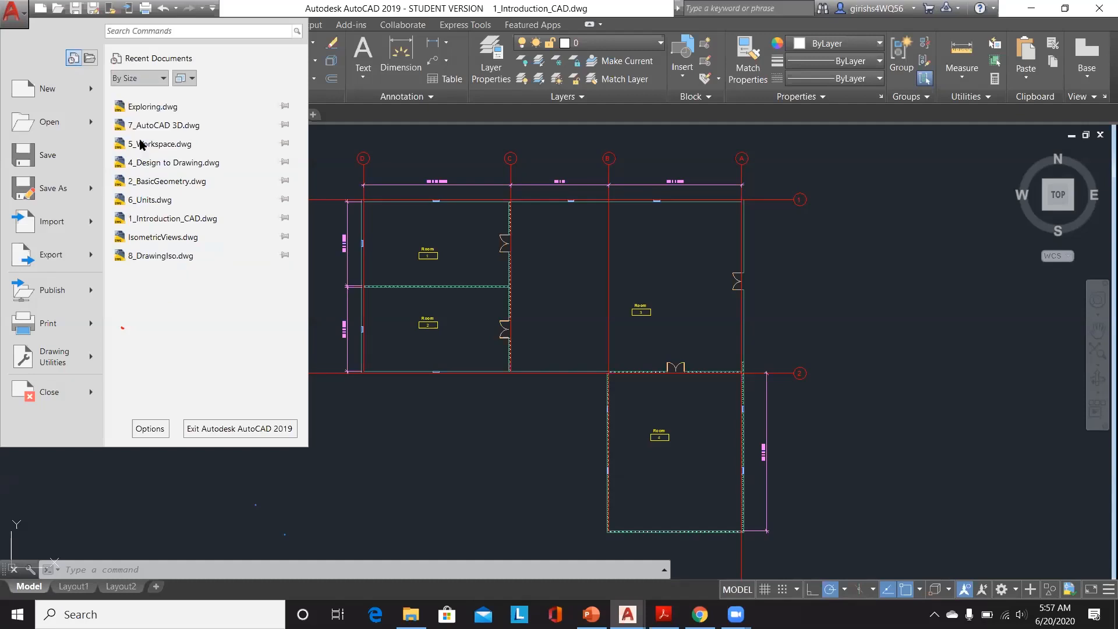
pyautogui.click(163, 81)
pyautogui.click(155, 123)
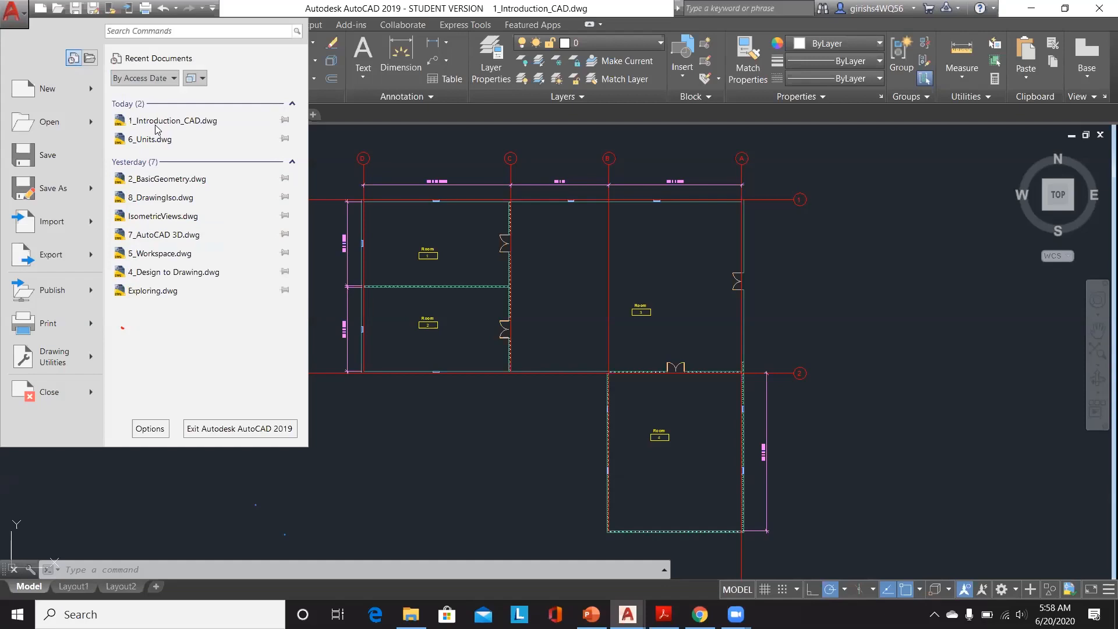
# - Display the recent documents as large icons, as small images, and finally as large images
pyautogui.click(193, 78)
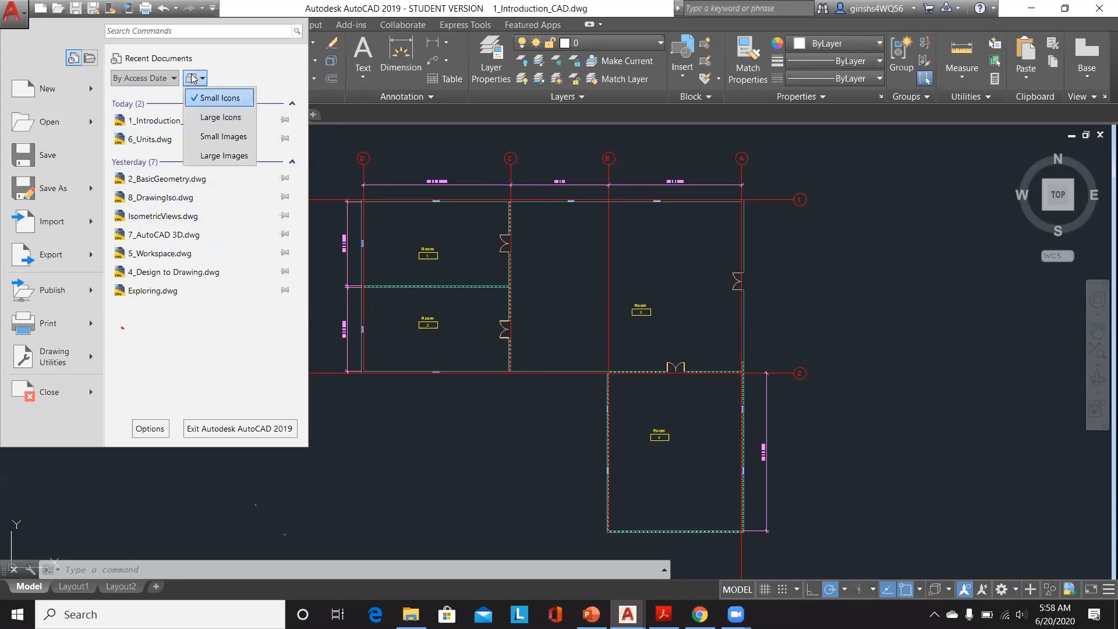
pyautogui.click(223, 117)
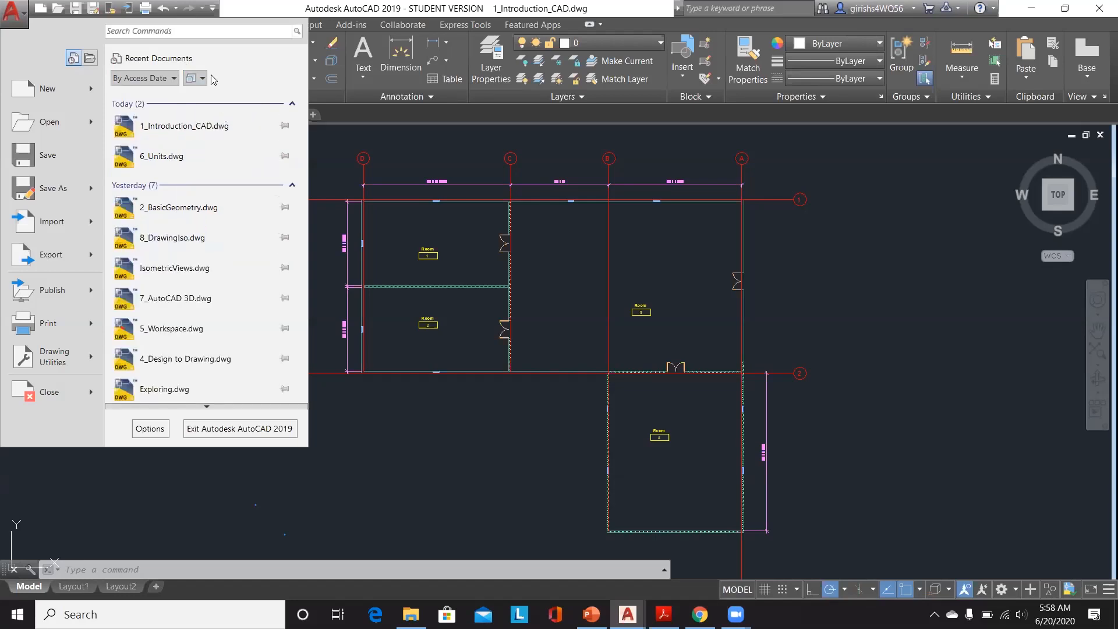
pyautogui.click(196, 78)
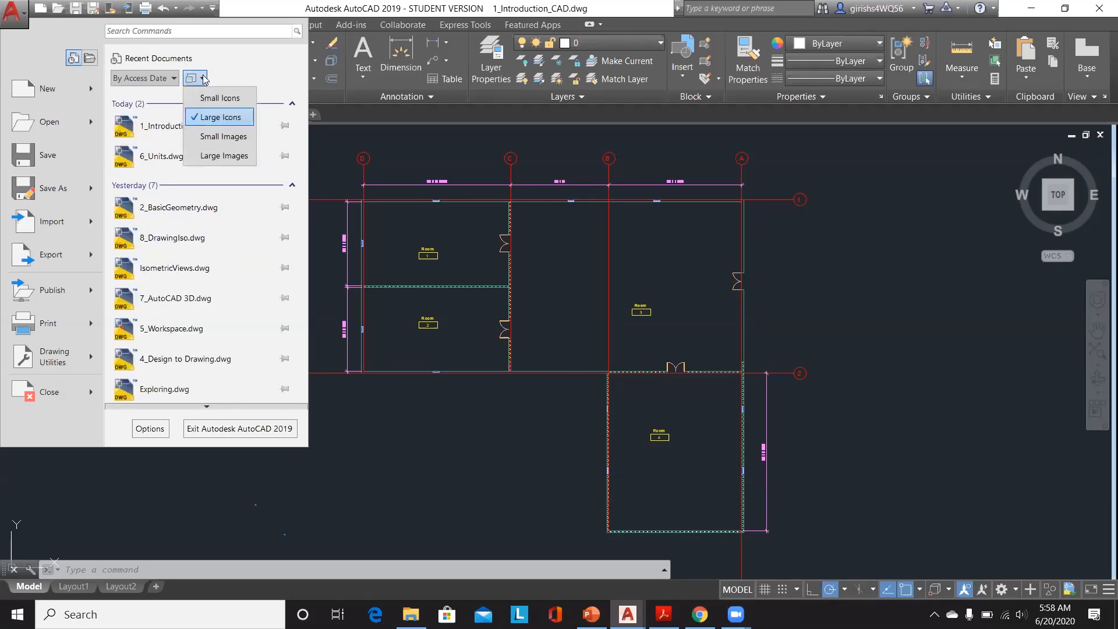
pyautogui.click(220, 136)
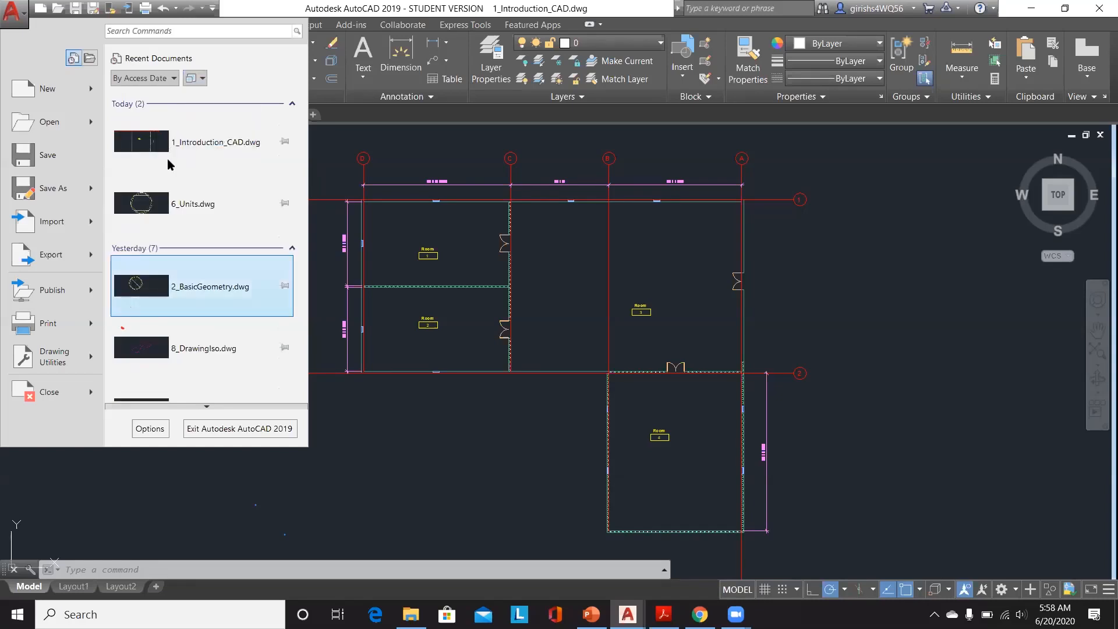
pyautogui.click(192, 85)
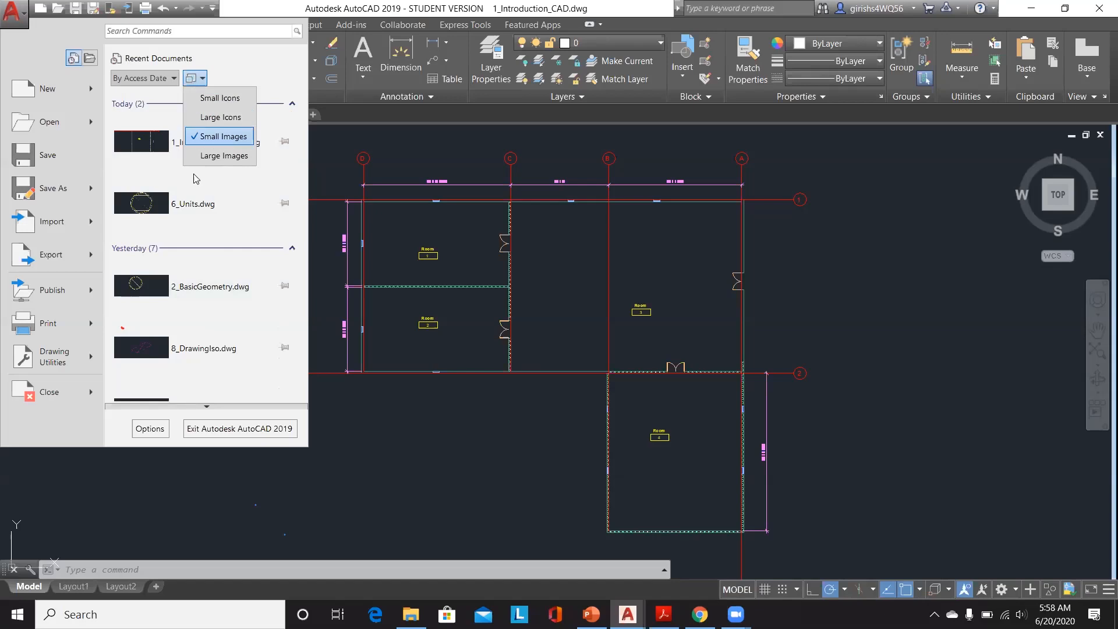
pyautogui.click(200, 156)
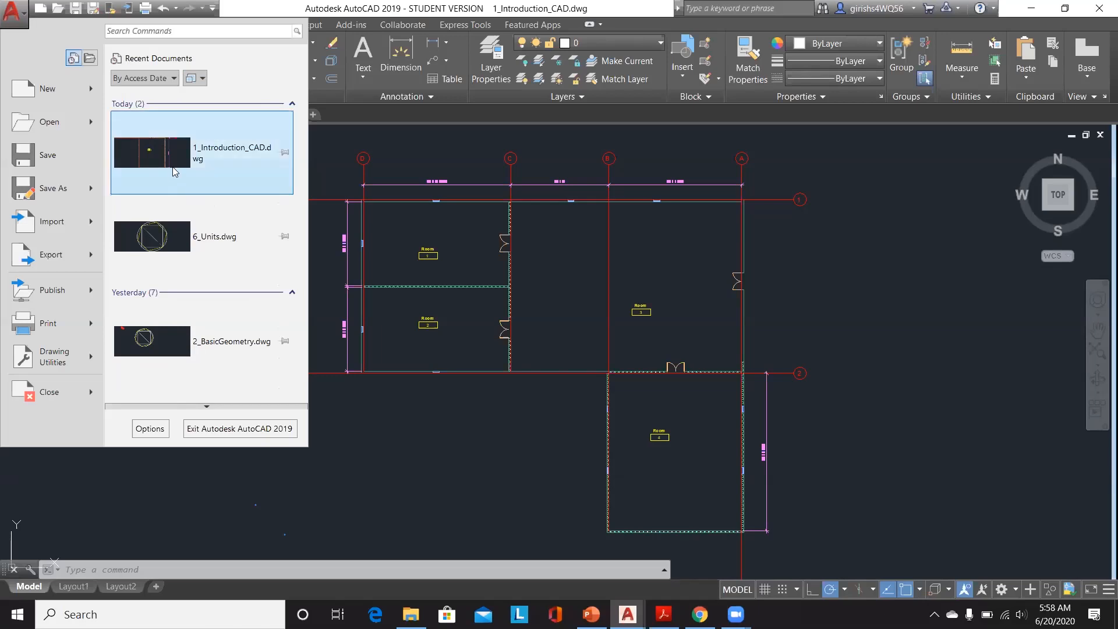
# - Review the 1_Introduction_CAD entry among the recent documents and the save-as options, and return to the drawing
pyautogui.moveTo(175, 171)
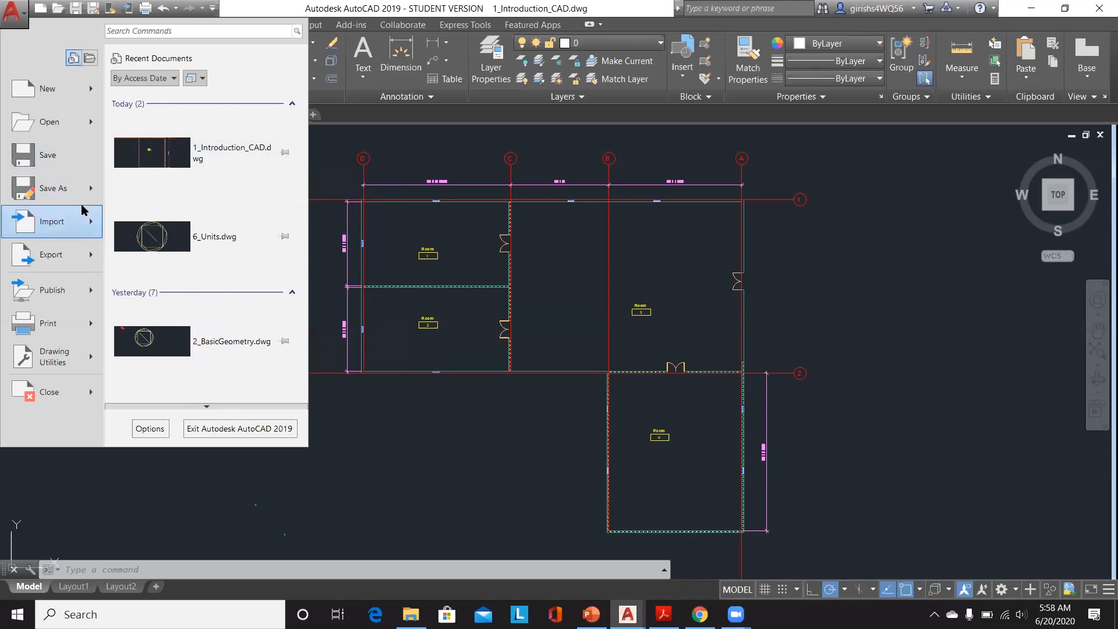
pyautogui.moveTo(90, 185)
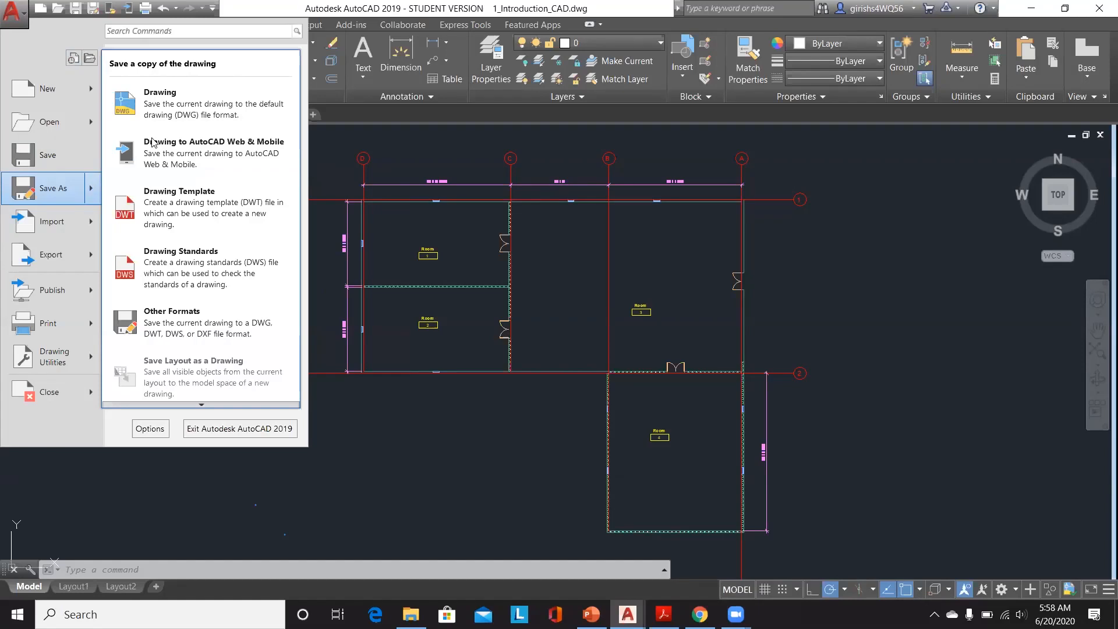
pyautogui.click(338, 174)
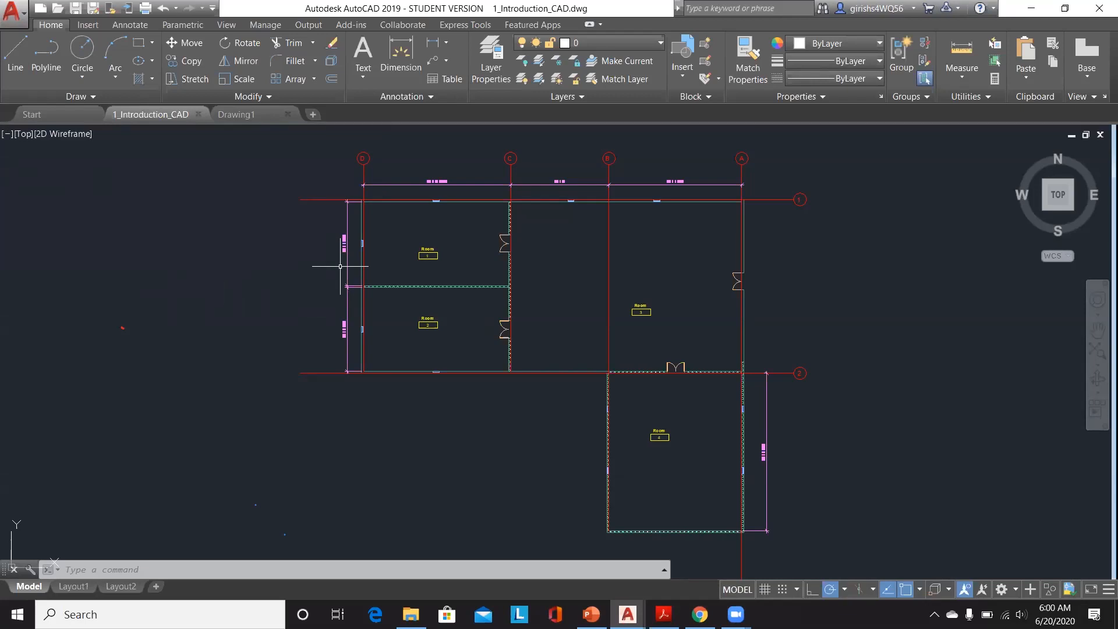
pyautogui.rightClick(211, 284)
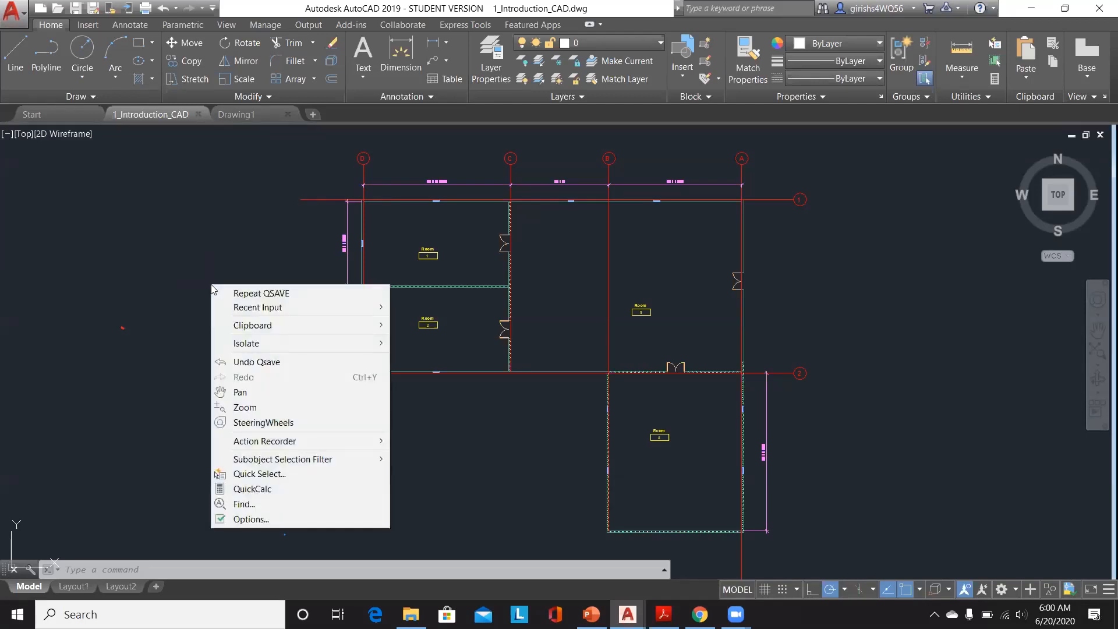
pyautogui.click(183, 272)
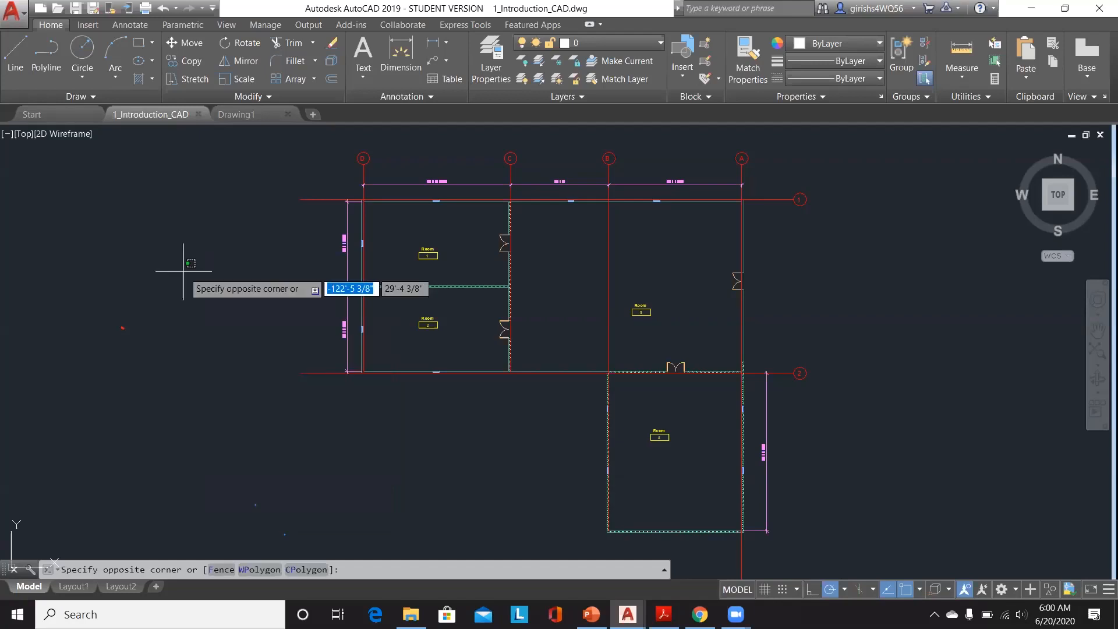
pyautogui.press('Escape')
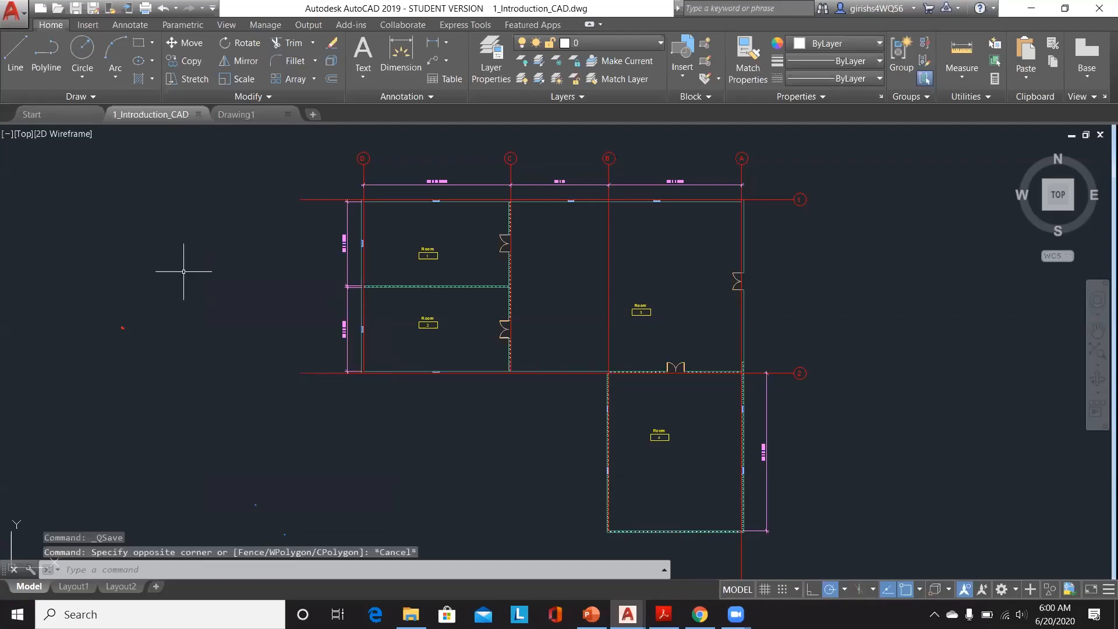
# - Draw a horizontal line in the empty area beside Room 1 with the LINE command
pyautogui.write('L')
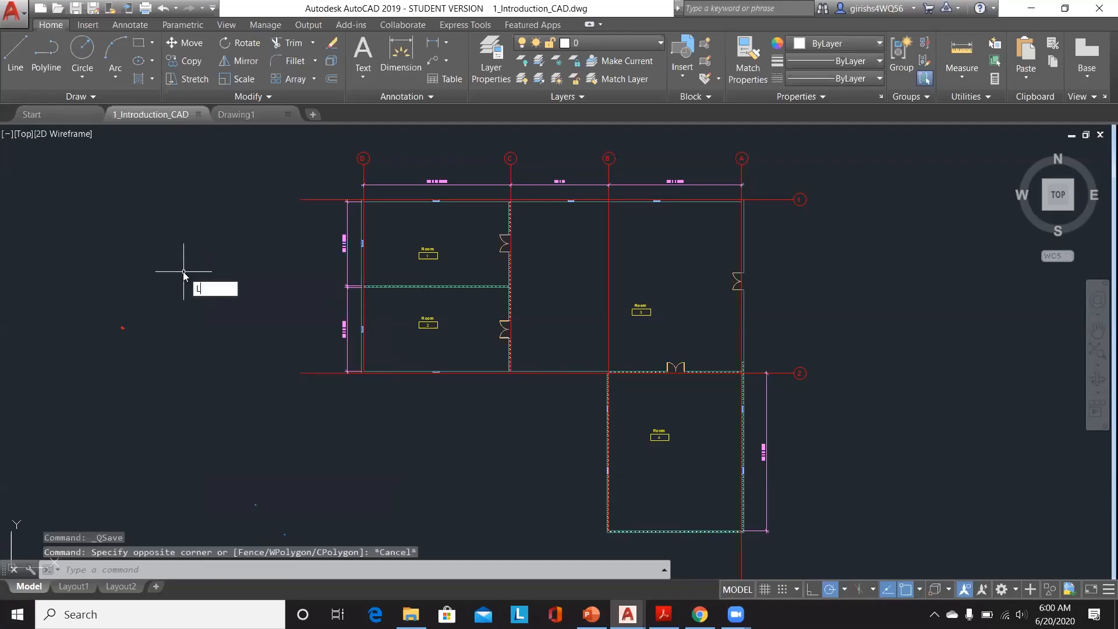
pyautogui.write('iNE')
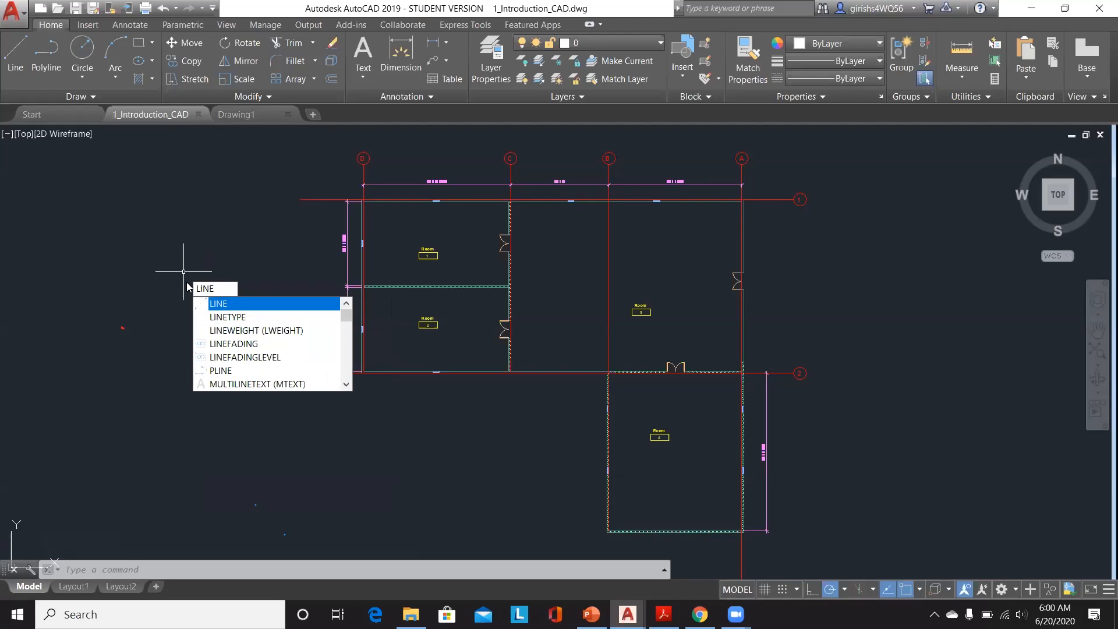
pyautogui.click(239, 305)
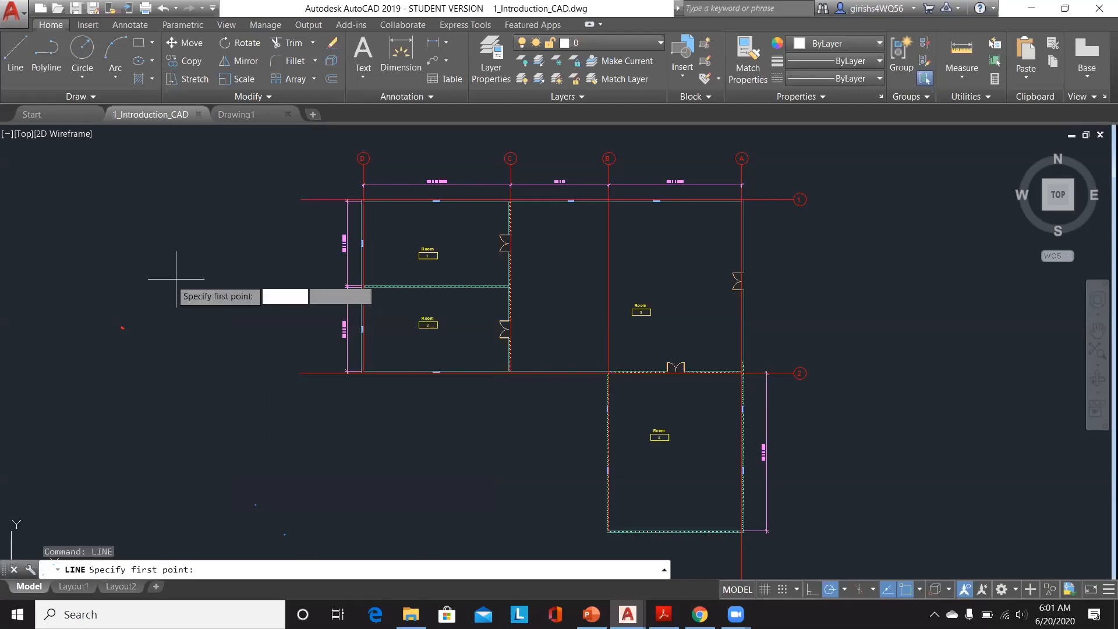
pyautogui.click(133, 279)
pyautogui.click(298, 279)
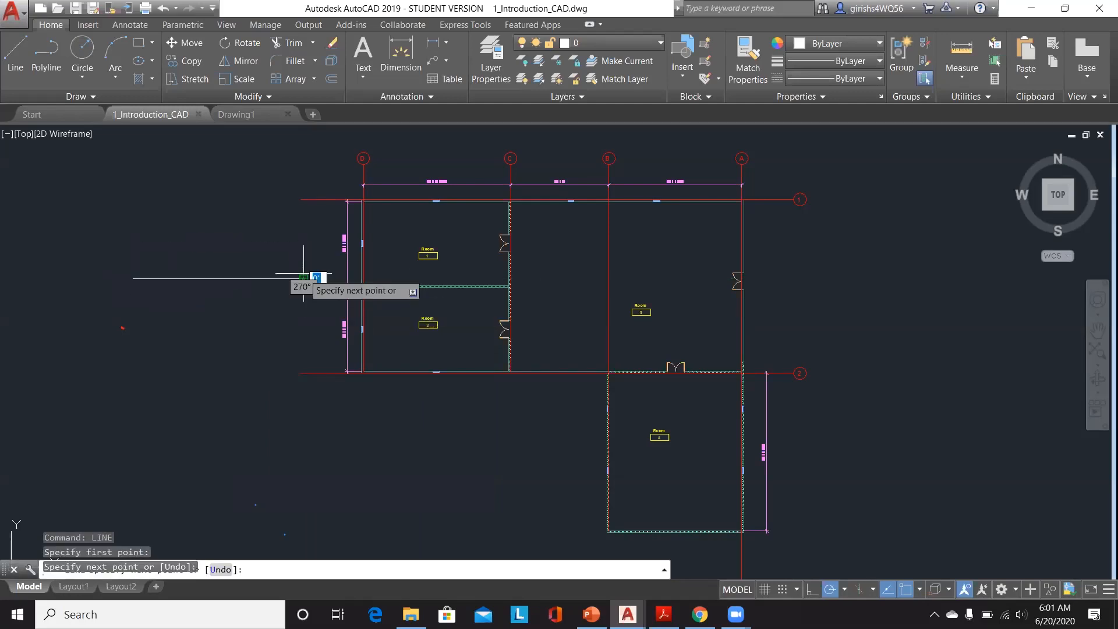
pyautogui.click(304, 273)
pyautogui.press('Escape')
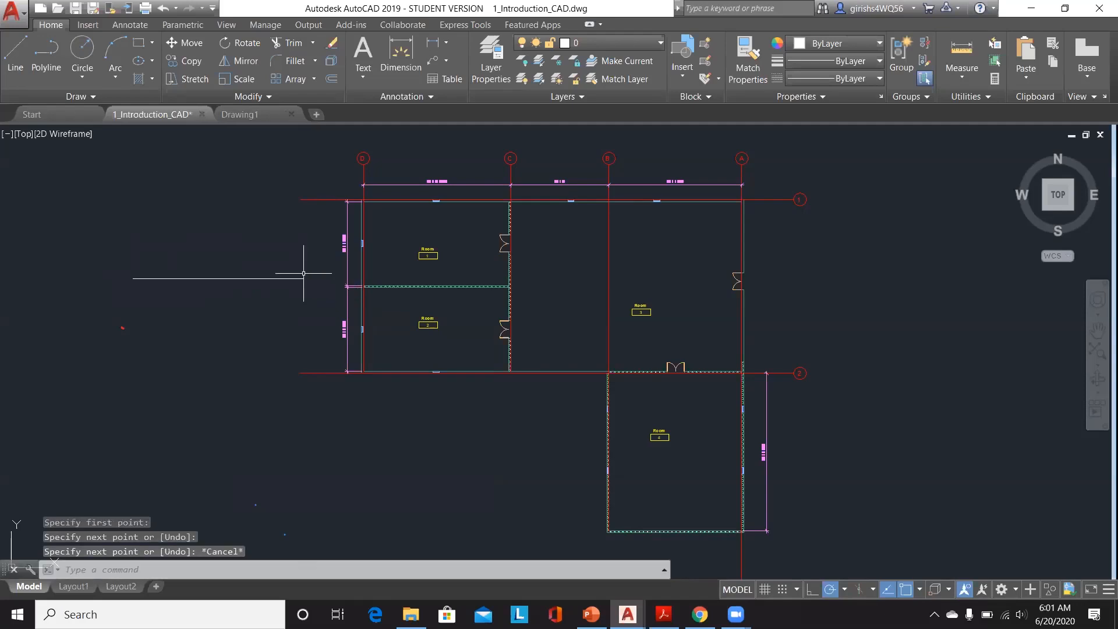
# - Draw a second horizontal line of about the same length just below the first one
pyautogui.click(23, 63)
pyautogui.click(133, 289)
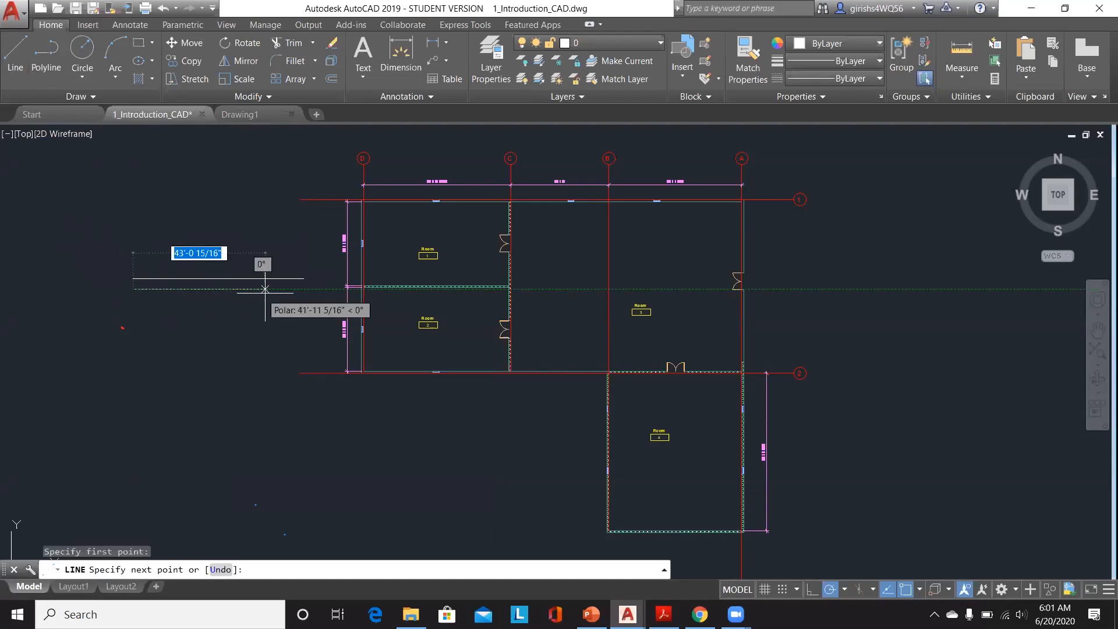
pyautogui.click(302, 289)
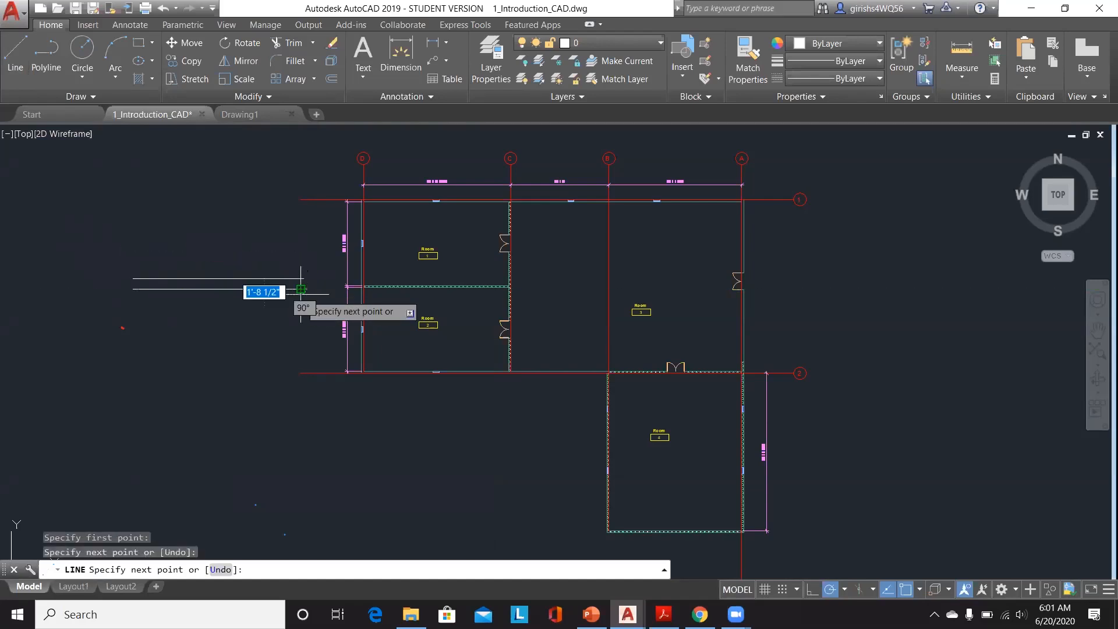
pyautogui.press('Escape')
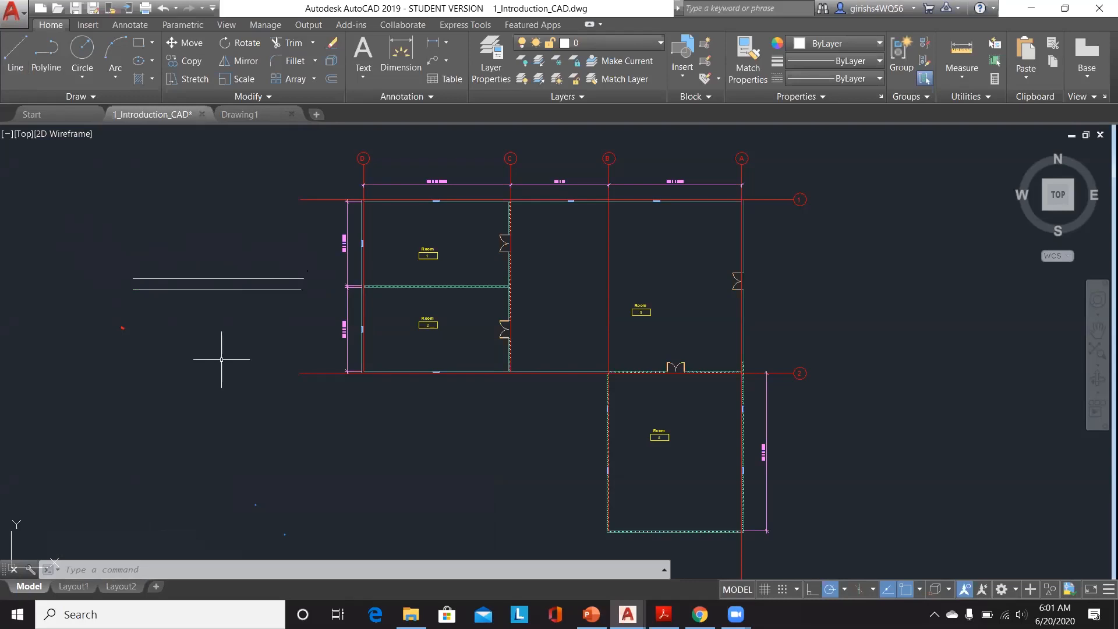
# - Bring up the command suggestions for LINE both at the cursor and in the command line, then cancel the entry
pyautogui.write('LINE')
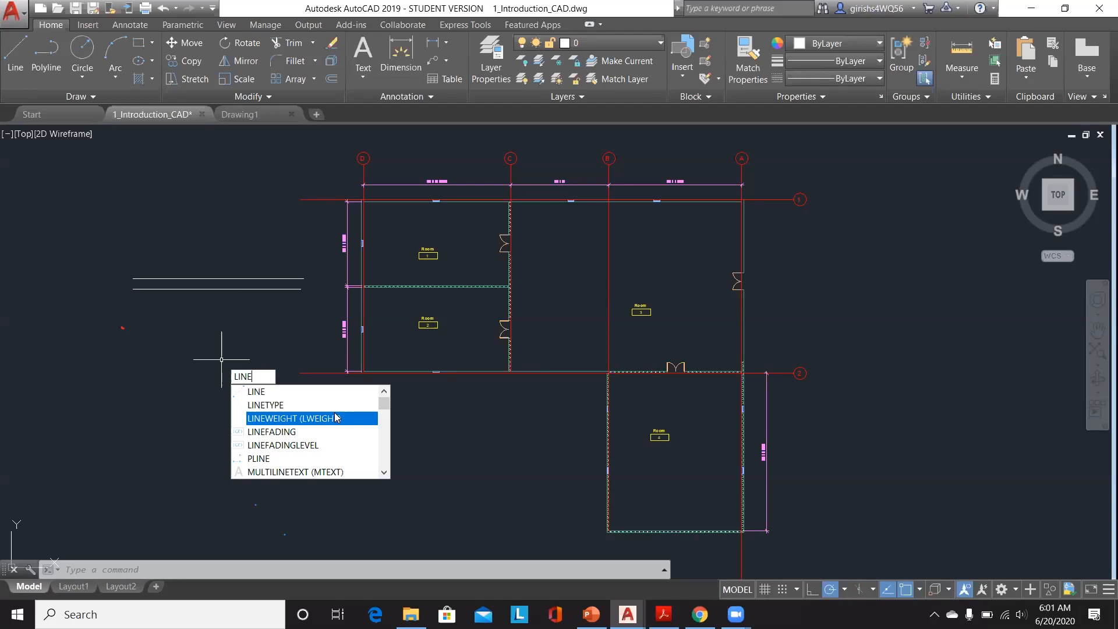
pyautogui.press('Escape')
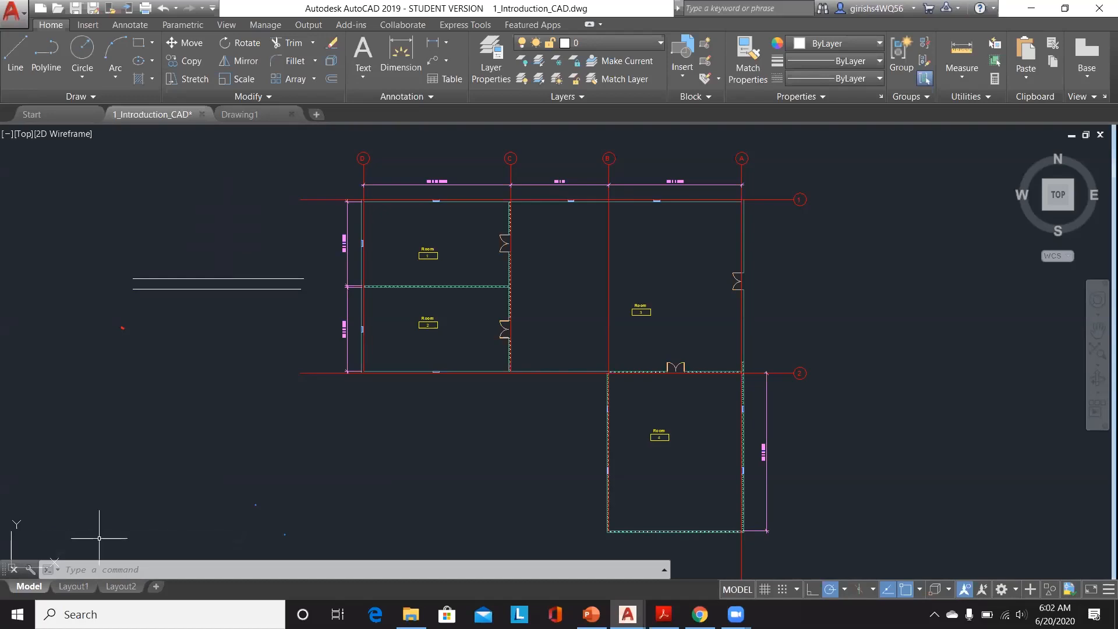
pyautogui.click(84, 564)
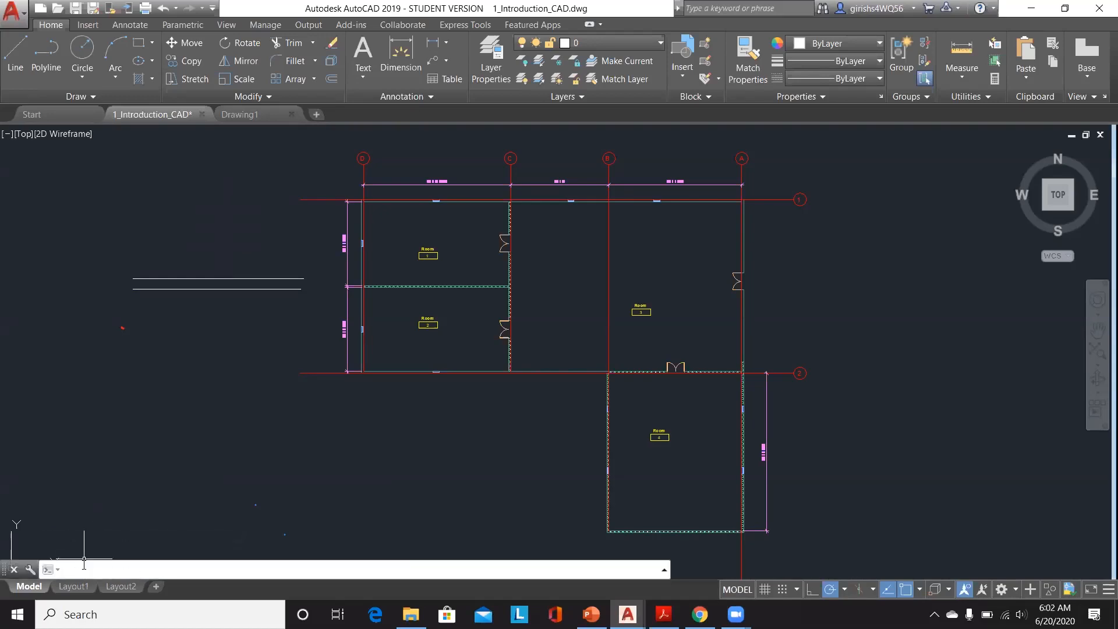
pyautogui.write('LiNE')
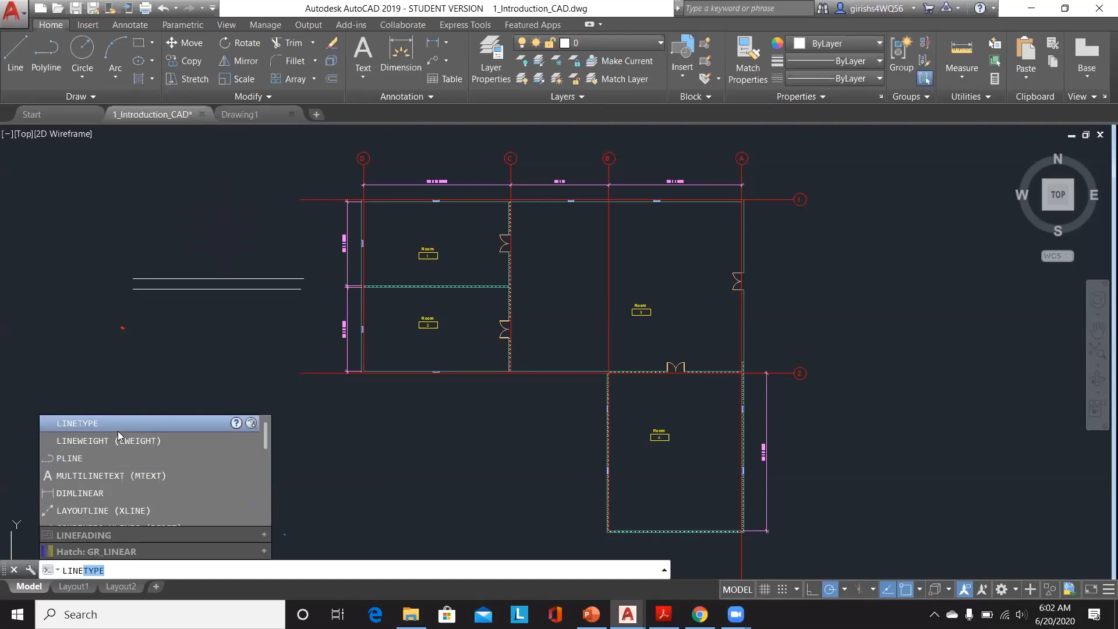
pyautogui.scroll(1, 118, 458)
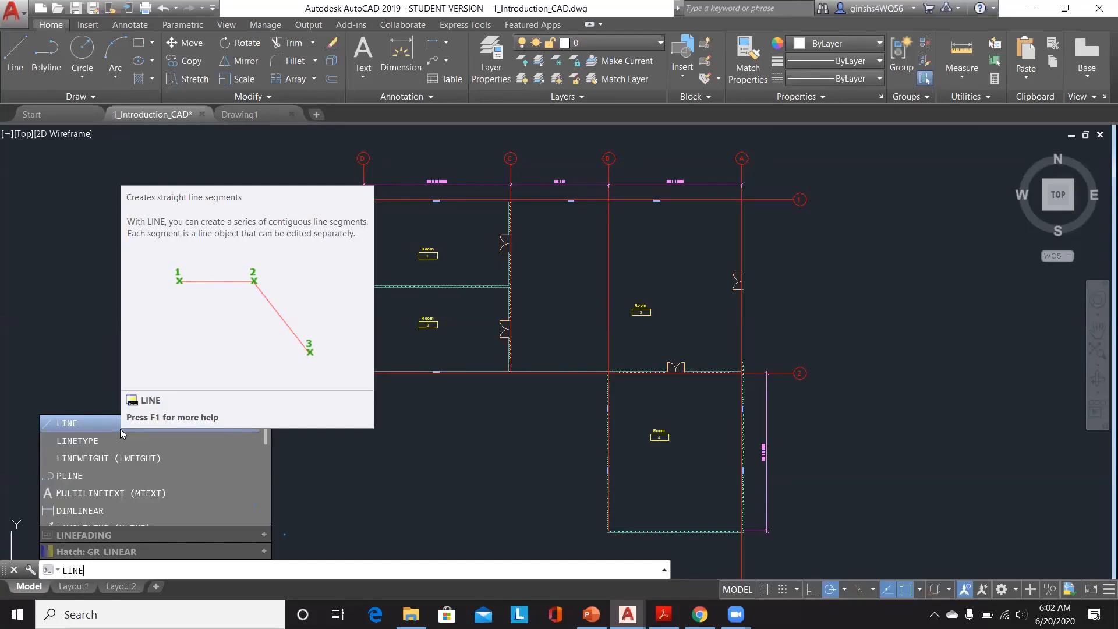
pyautogui.press('Escape')
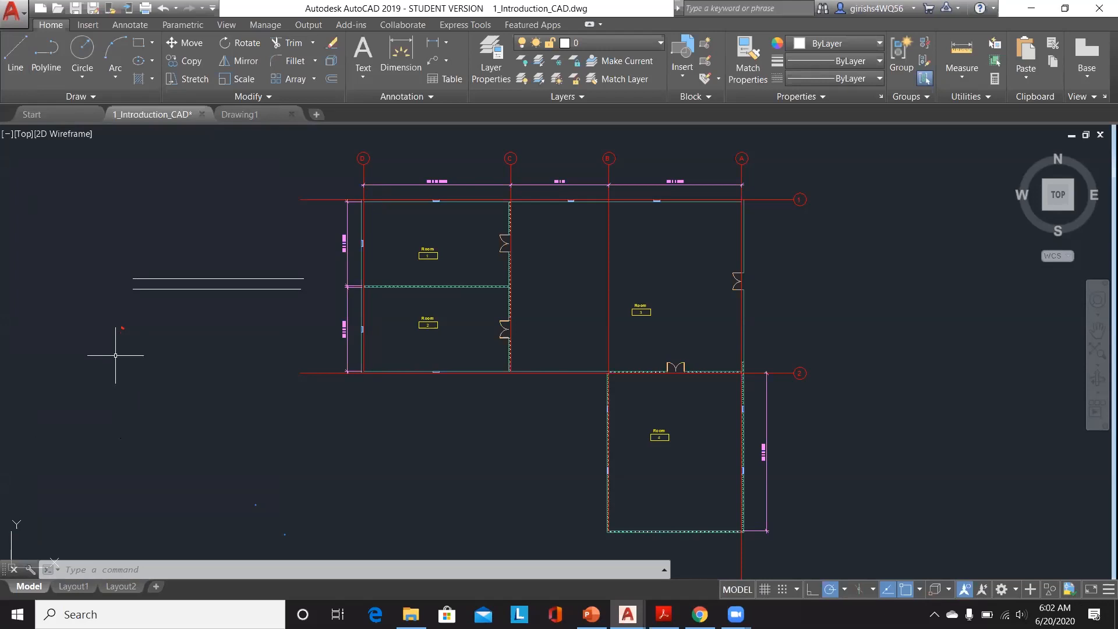
# - Bring up the command suggestions for the abbreviation LI at the cursor, then clear and cancel the entry
pyautogui.click(105, 570)
pyautogui.write('LI')
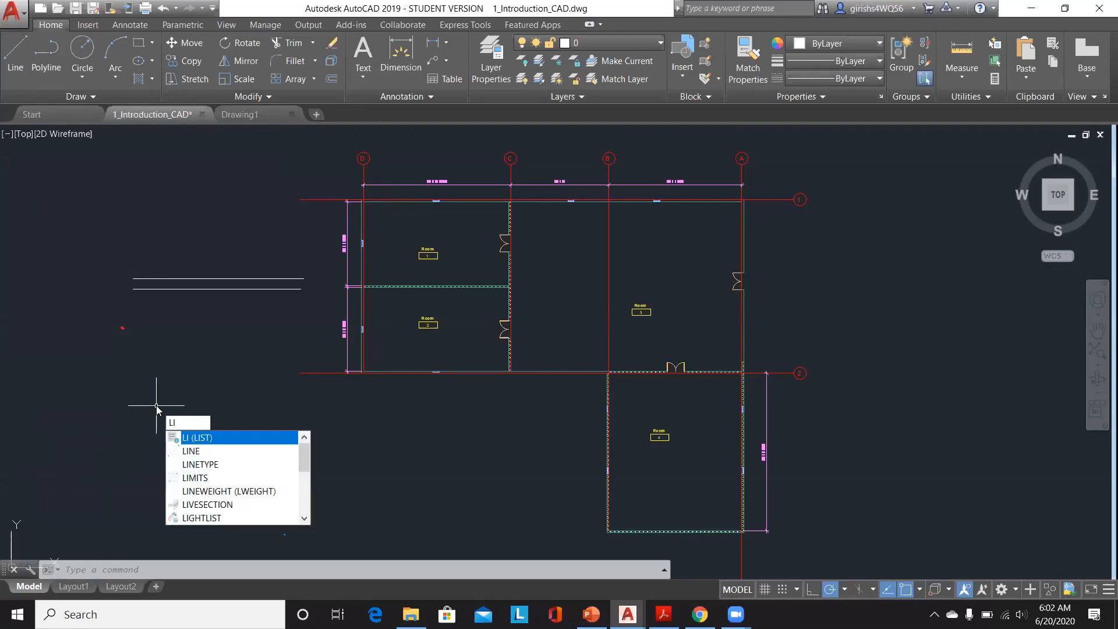
pyautogui.press('BackSpace')
pyautogui.press('BackSpace')
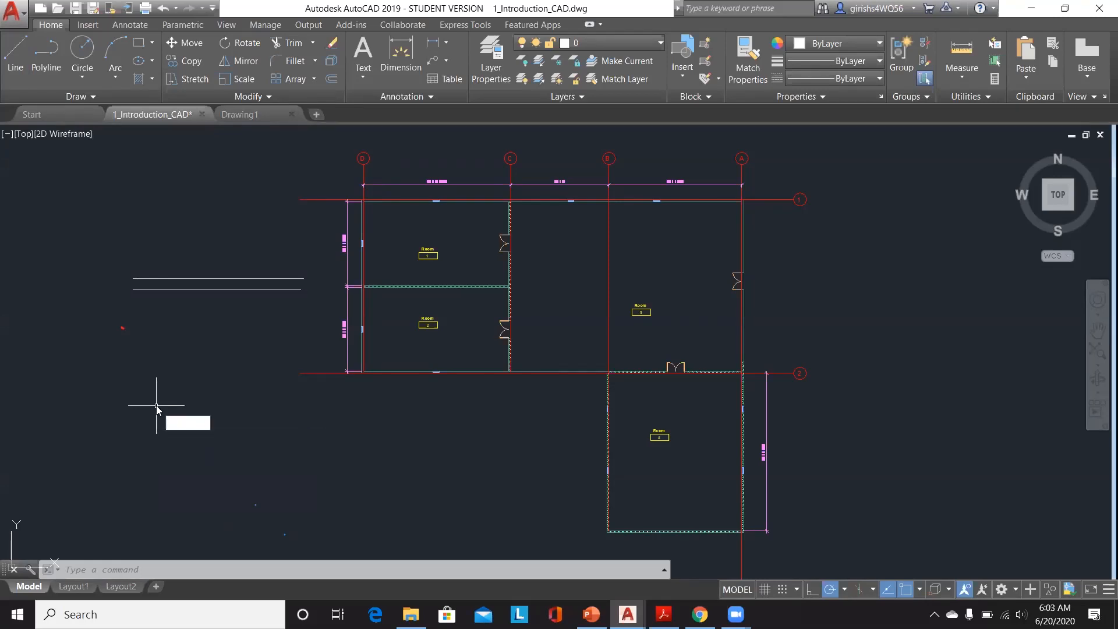
pyautogui.press('Escape')
pyautogui.press('Escape')
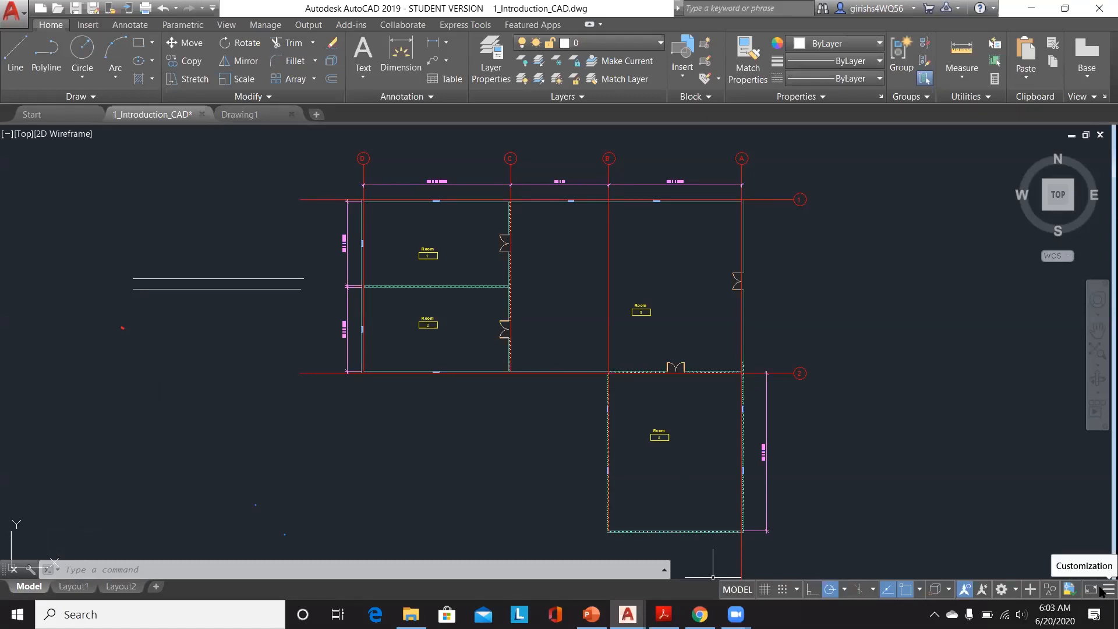
# - Add the Coordinates read-out to the status bar through its customization list
pyautogui.click(1102, 591)
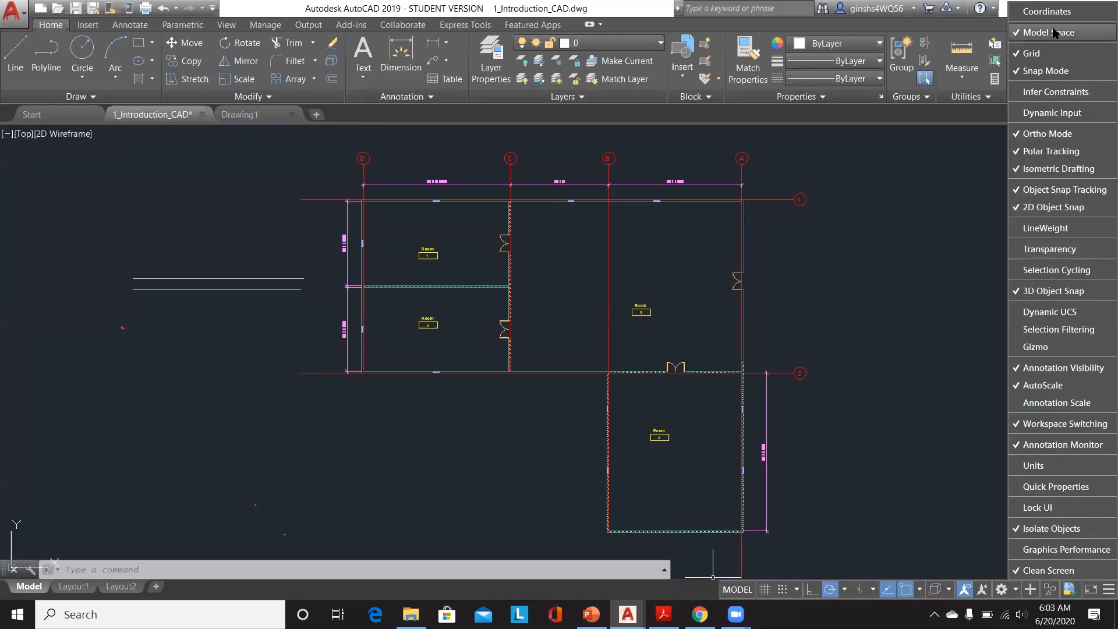
pyautogui.click(1022, 12)
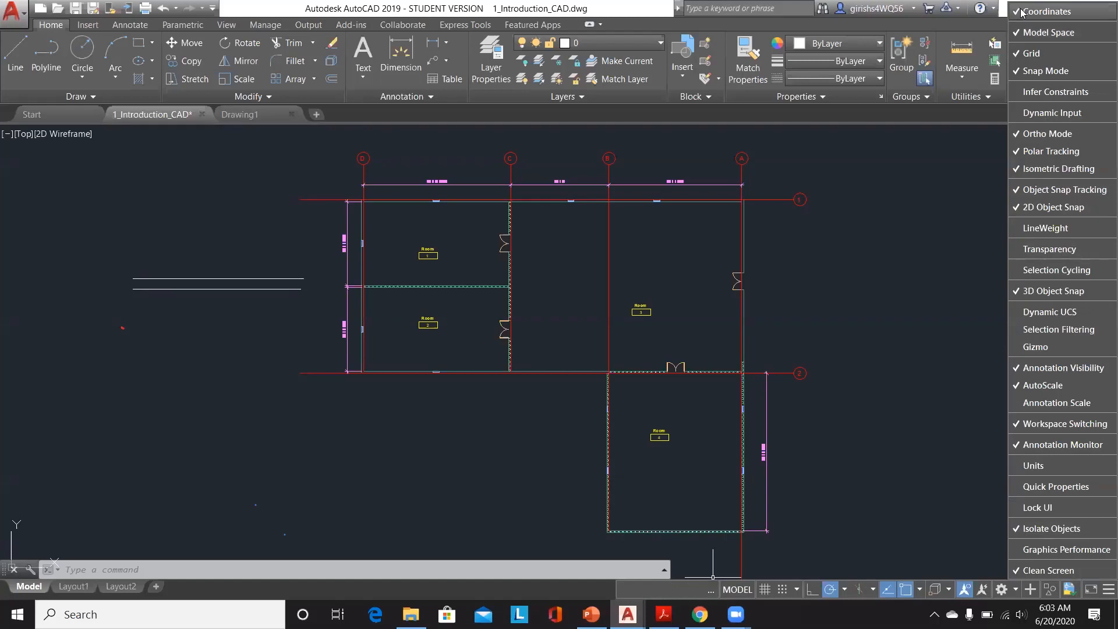
pyautogui.click(821, 356)
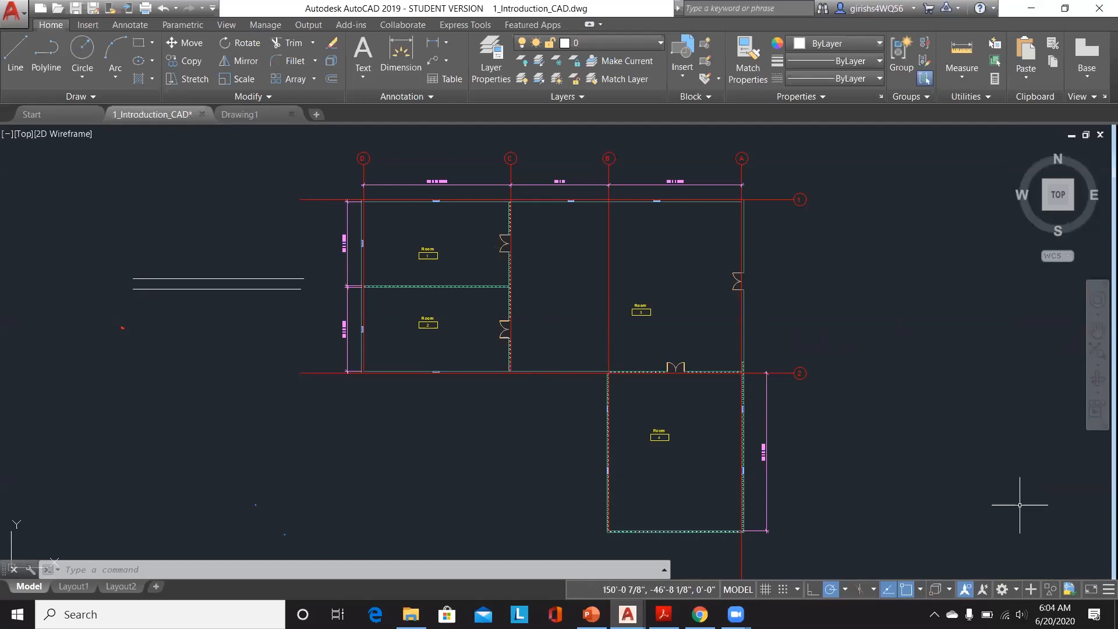
# - Remove the Coordinates read-out from the status bar and reopen the list of status bar items
pyautogui.click(1107, 590)
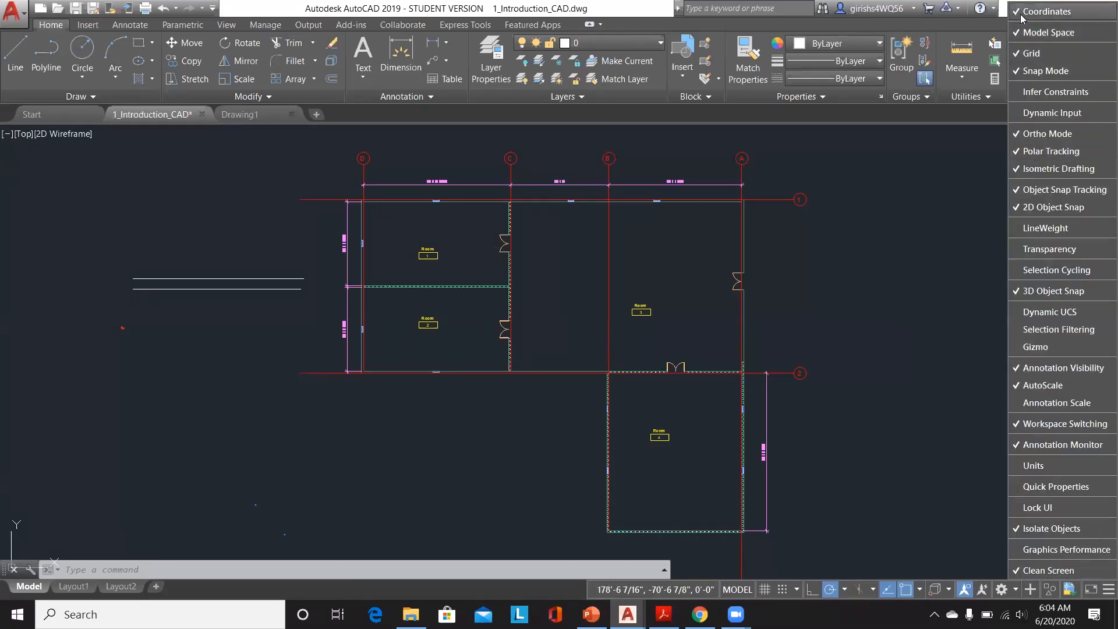
pyautogui.click(1043, 11)
pyautogui.click(899, 331)
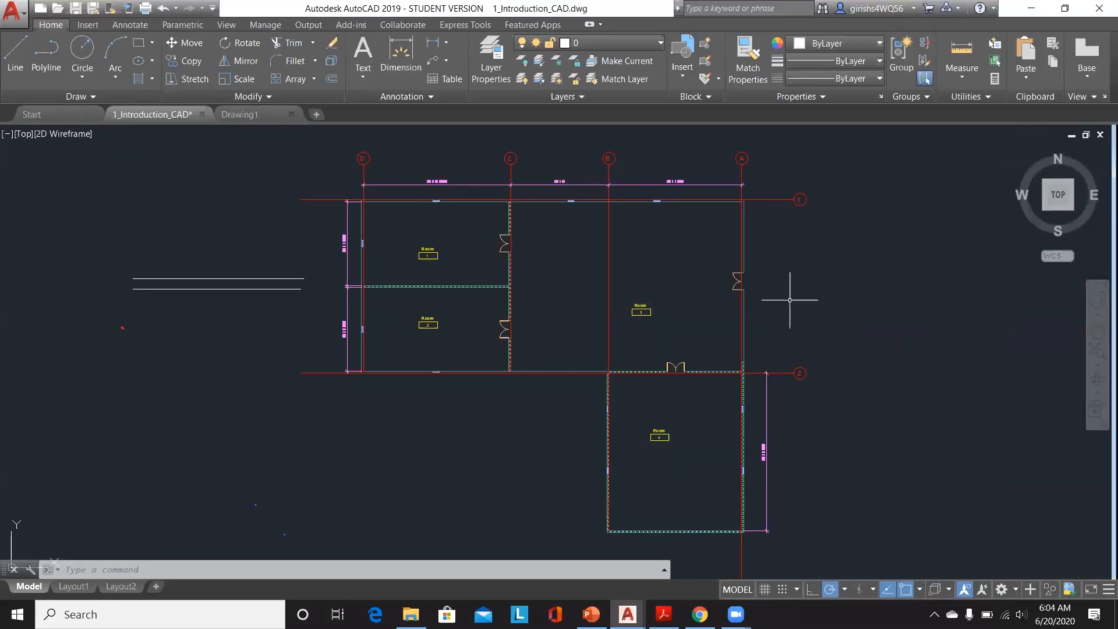
pyautogui.click(1103, 589)
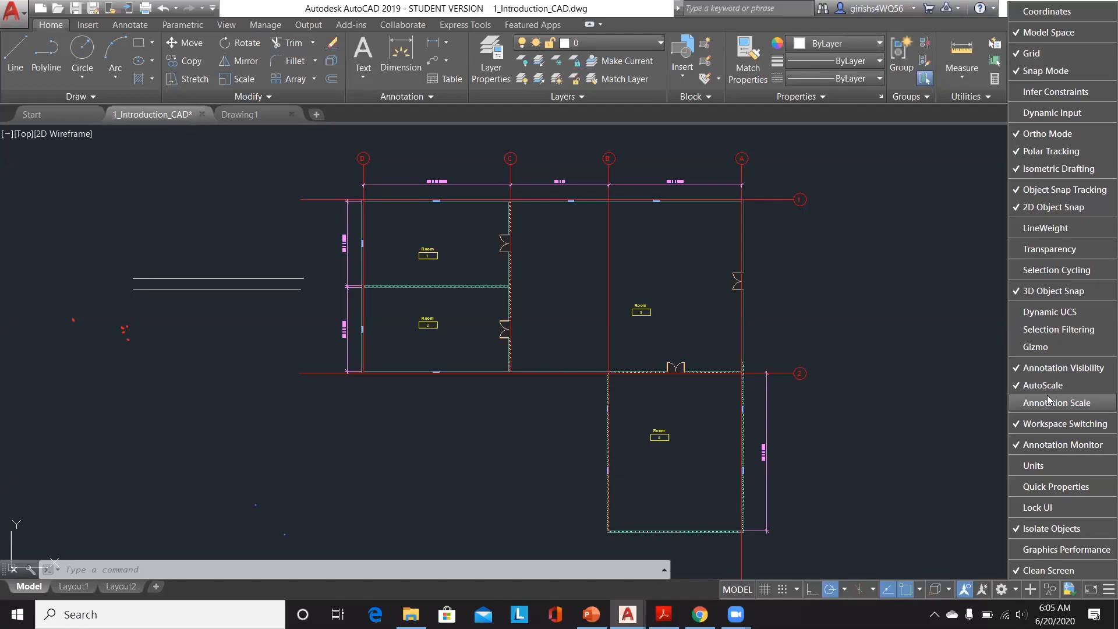
# - Switch to Google Forms in Chrome and open the Quiz 1 form
pyautogui.moveTo(737, 614)
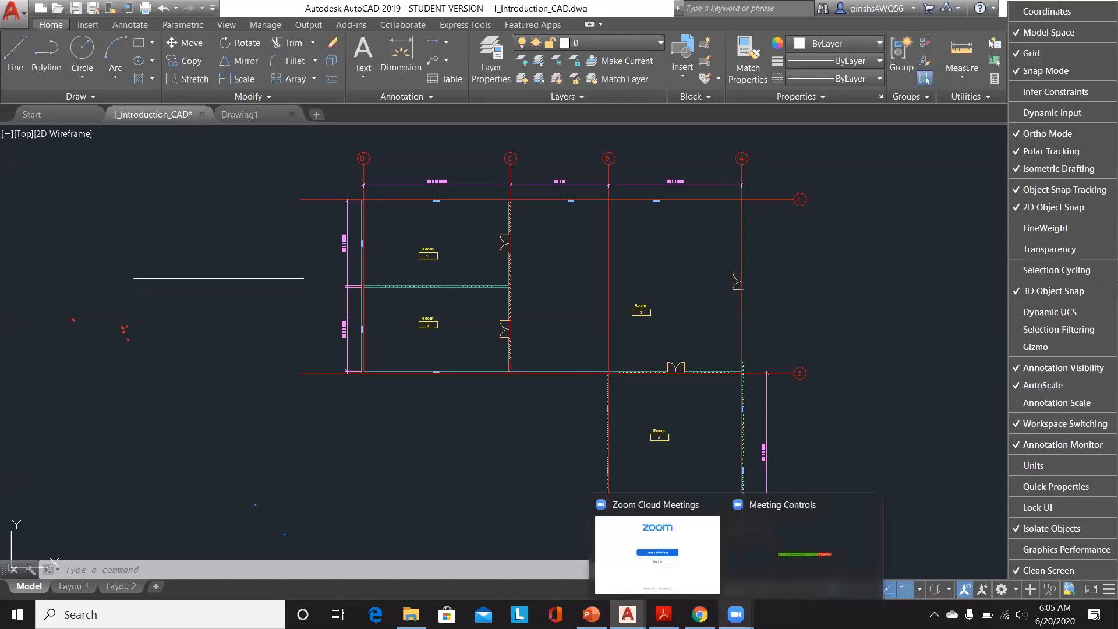
pyautogui.moveTo(700, 615)
pyautogui.click(692, 533)
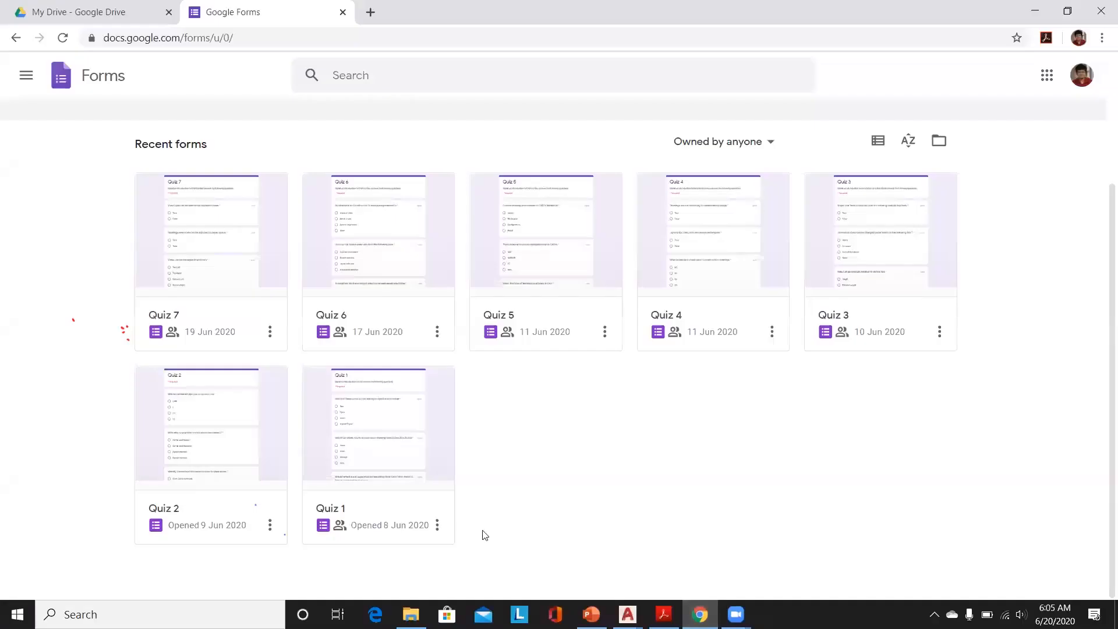
pyautogui.click(372, 438)
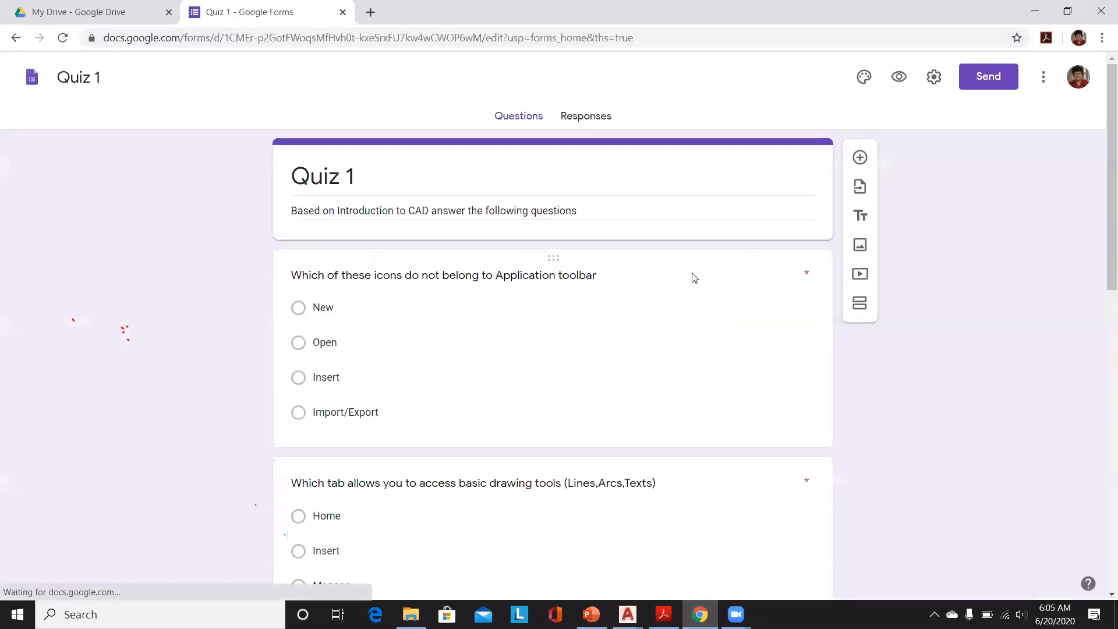
# - Look over the first questions of Quiz 1 and bring up the Zoom meeting controls
pyautogui.moveTo(707, 599)
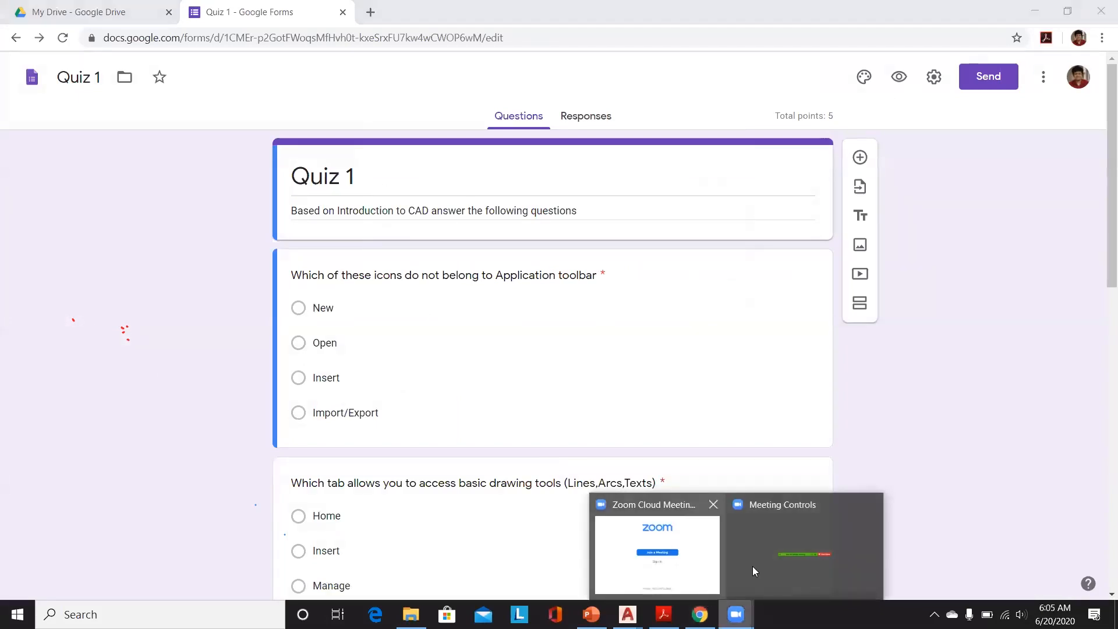
pyautogui.moveTo(747, 570)
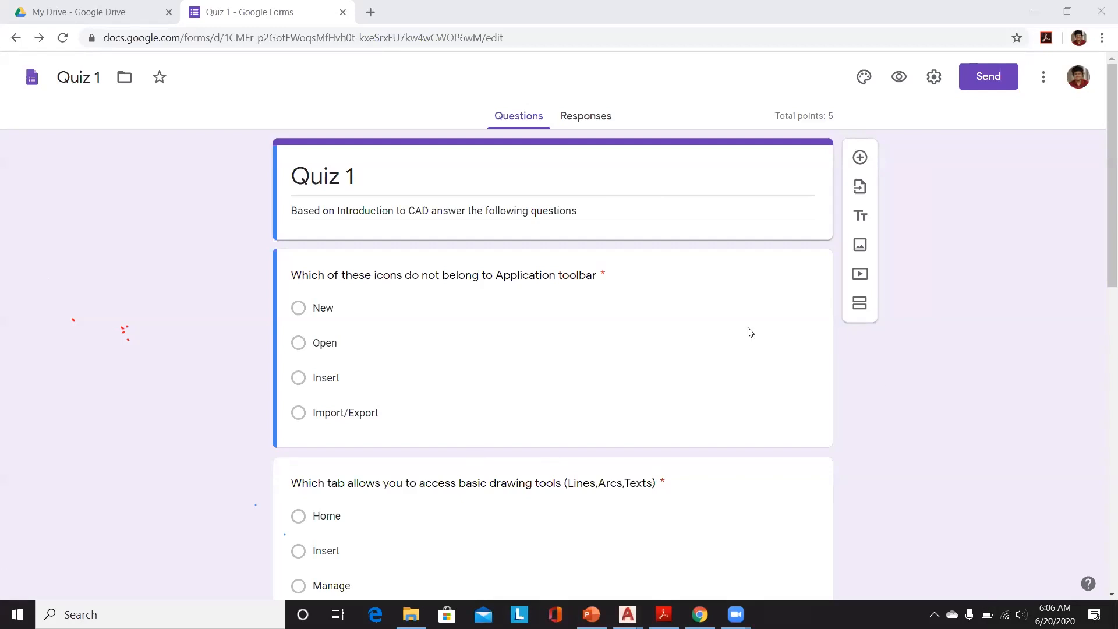
pyautogui.click(152, 298)
pyautogui.scroll(-13, 478, 328)
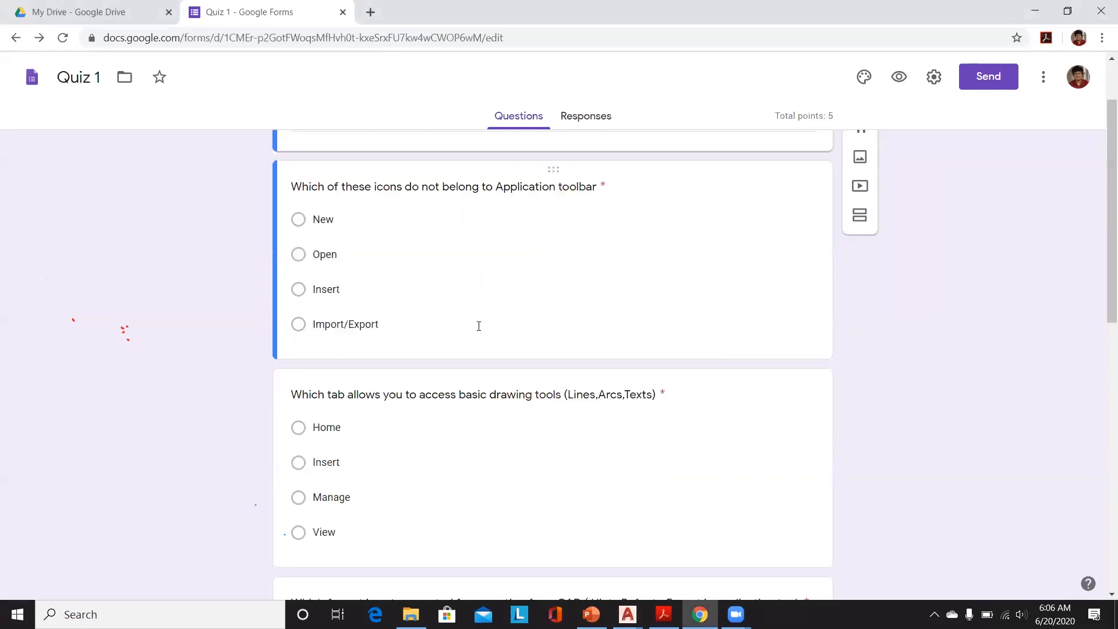
pyautogui.scroll(14, 477, 332)
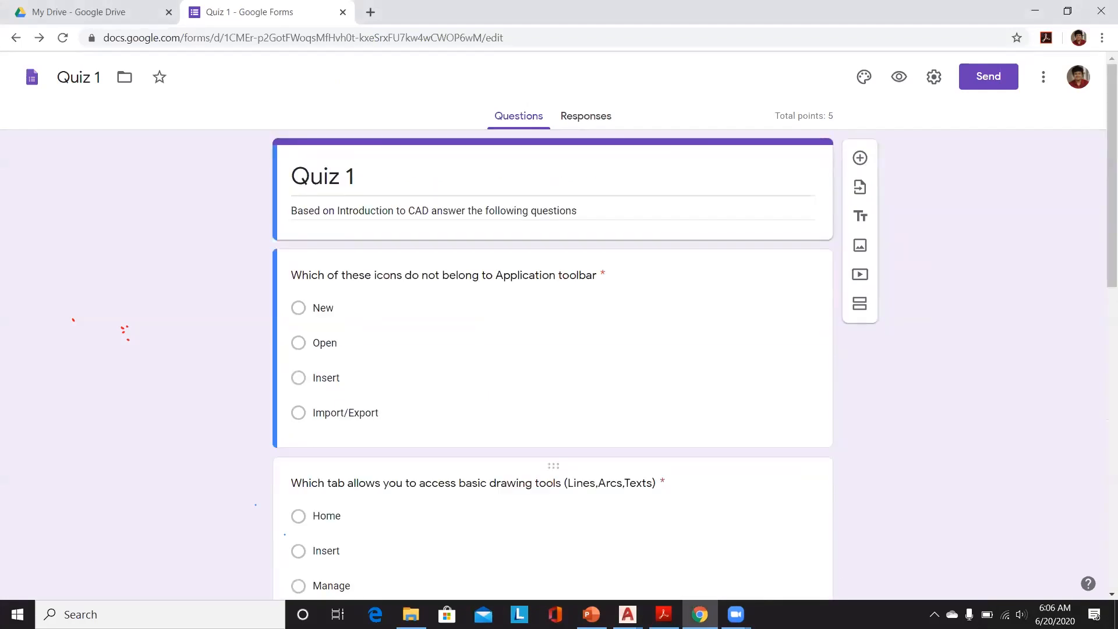
pyautogui.moveTo(735, 614)
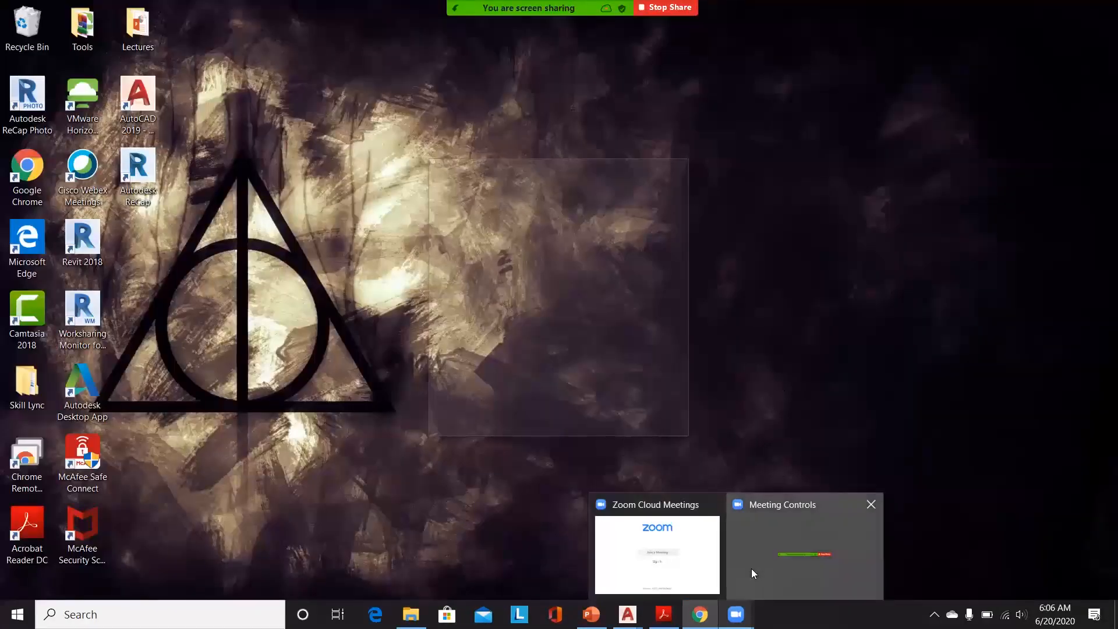
pyautogui.click(751, 569)
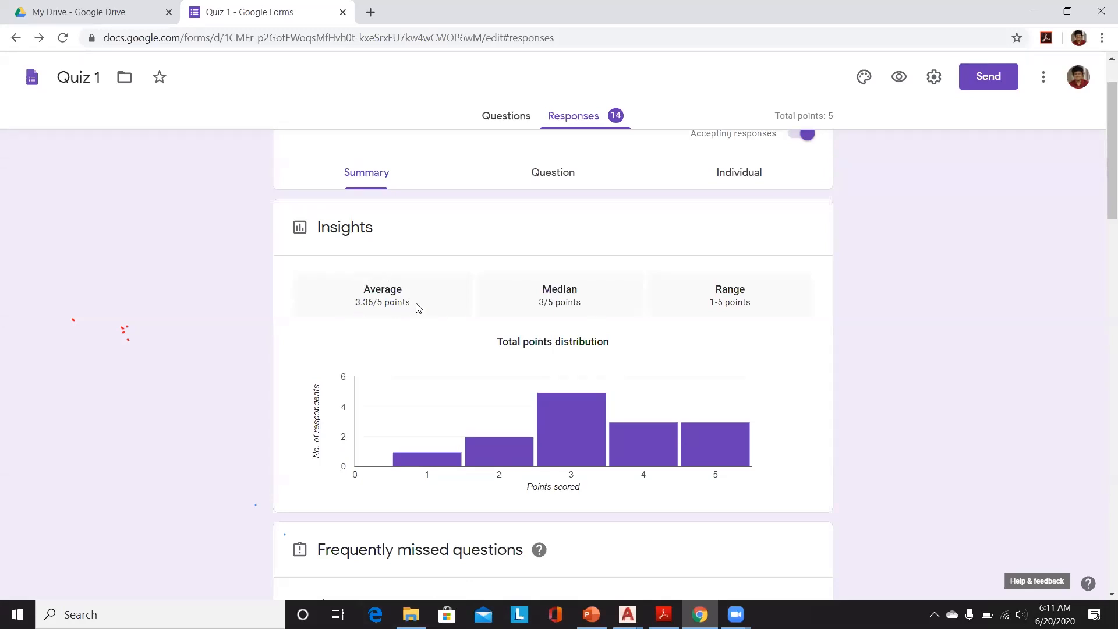
# - Review the Quiz 1 response summary, covering the points distribution, the frequently missed questions and the Application toolbar question
pyautogui.moveTo(563, 411)
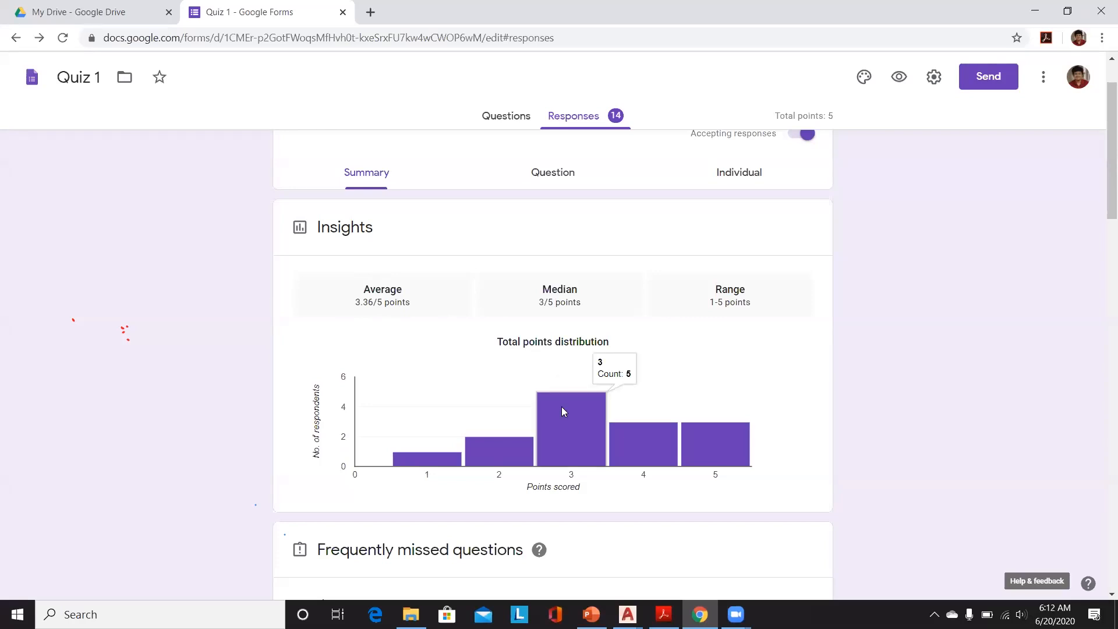
pyautogui.scroll(-1, 597, 367)
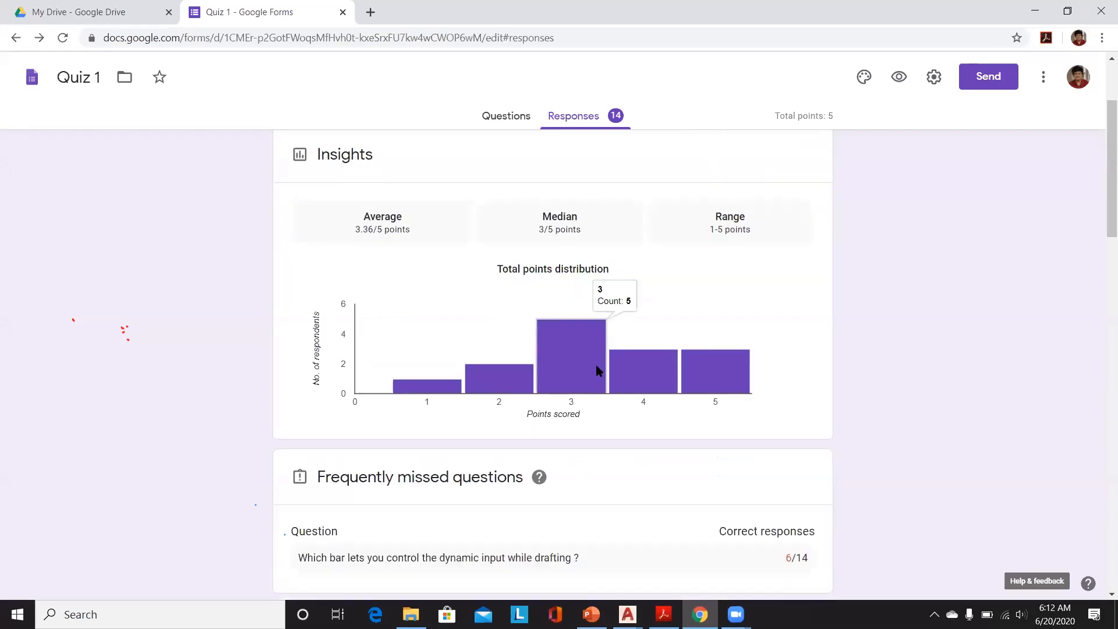
pyautogui.scroll(-2, 598, 370)
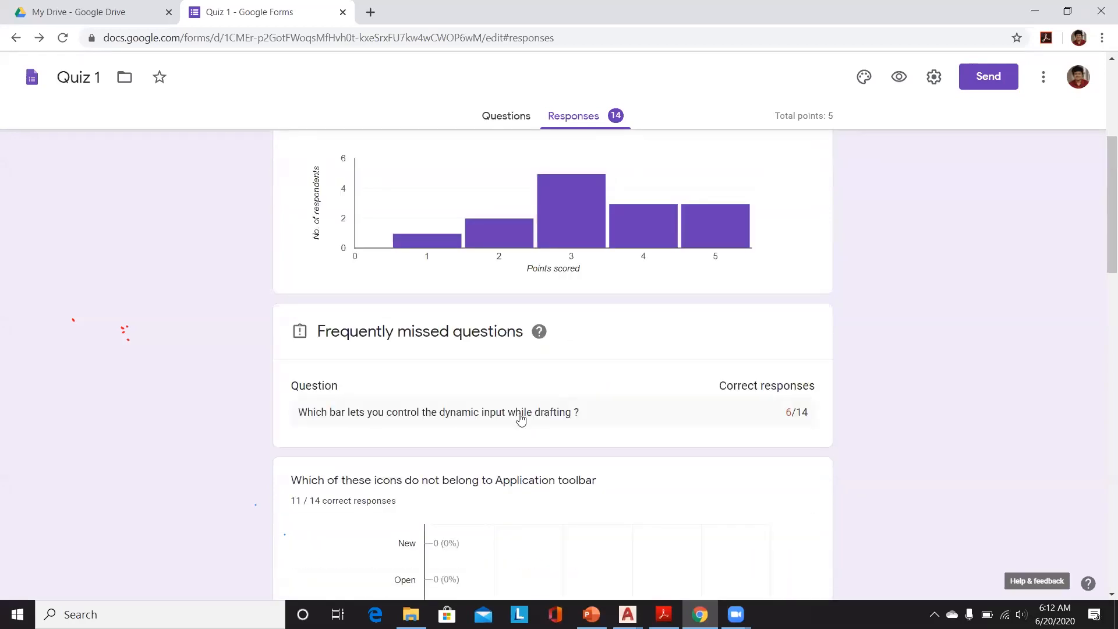
pyautogui.scroll(-1, 584, 356)
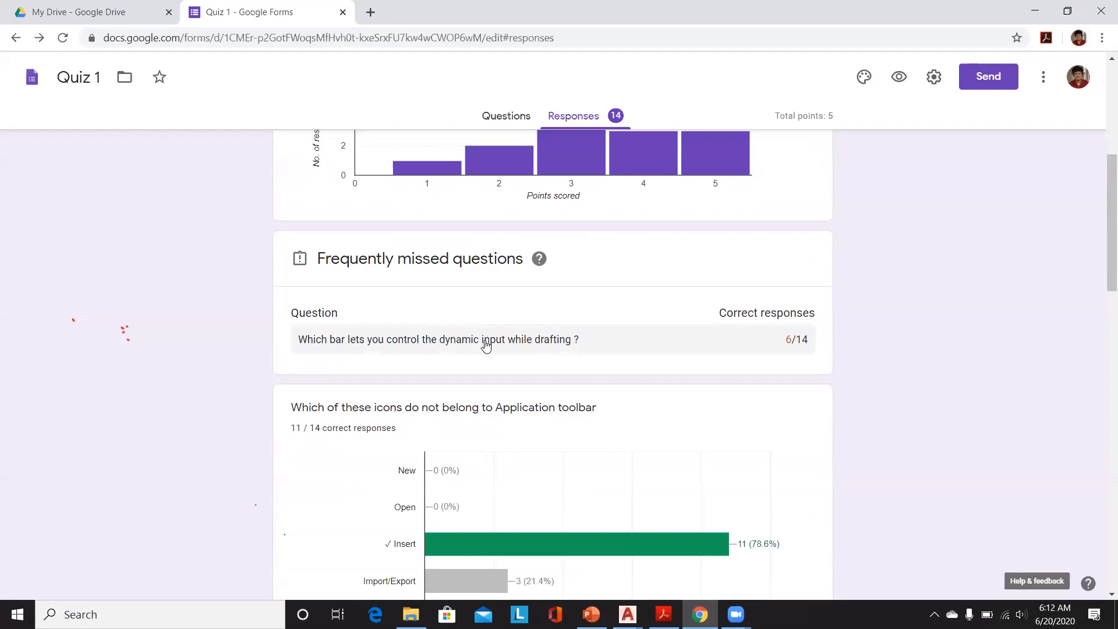
pyautogui.scroll(-1, 486, 344)
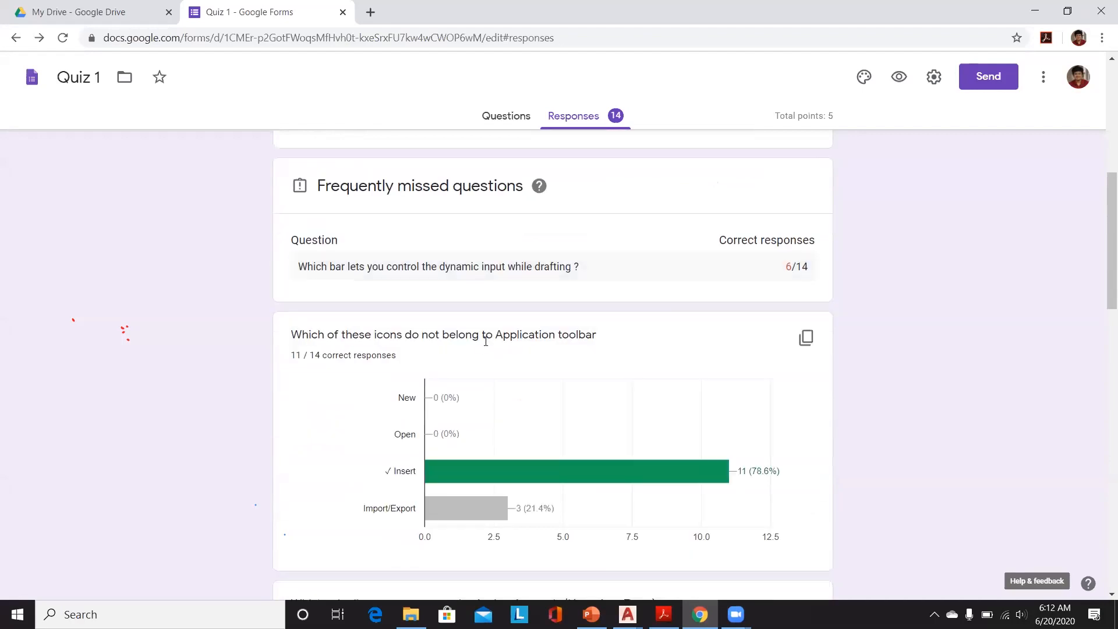
pyautogui.scroll(-1, 486, 341)
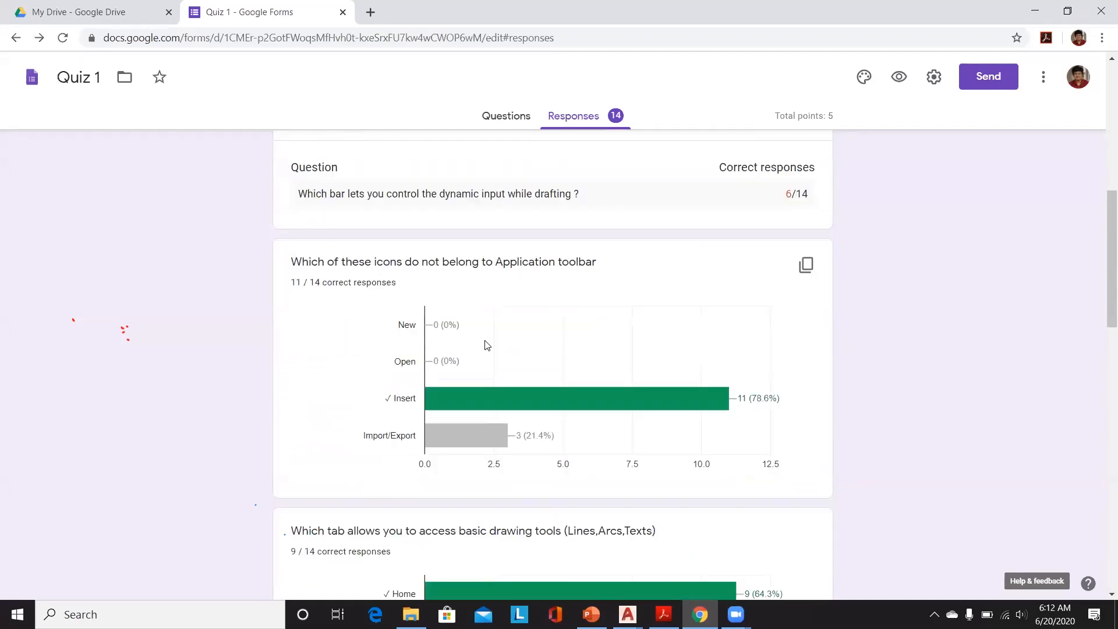
pyautogui.scroll(-1, 487, 345)
pyautogui.scroll(2, 487, 344)
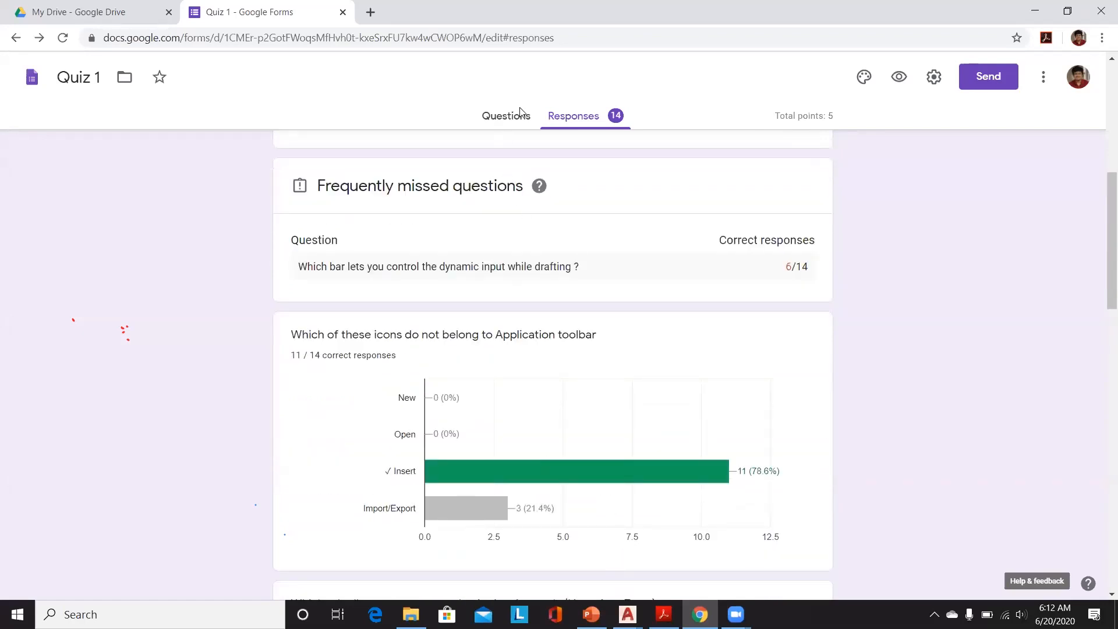
# - Return to the Quiz 1 questions and read through to the one about the bar controlling dynamic input
pyautogui.click(508, 123)
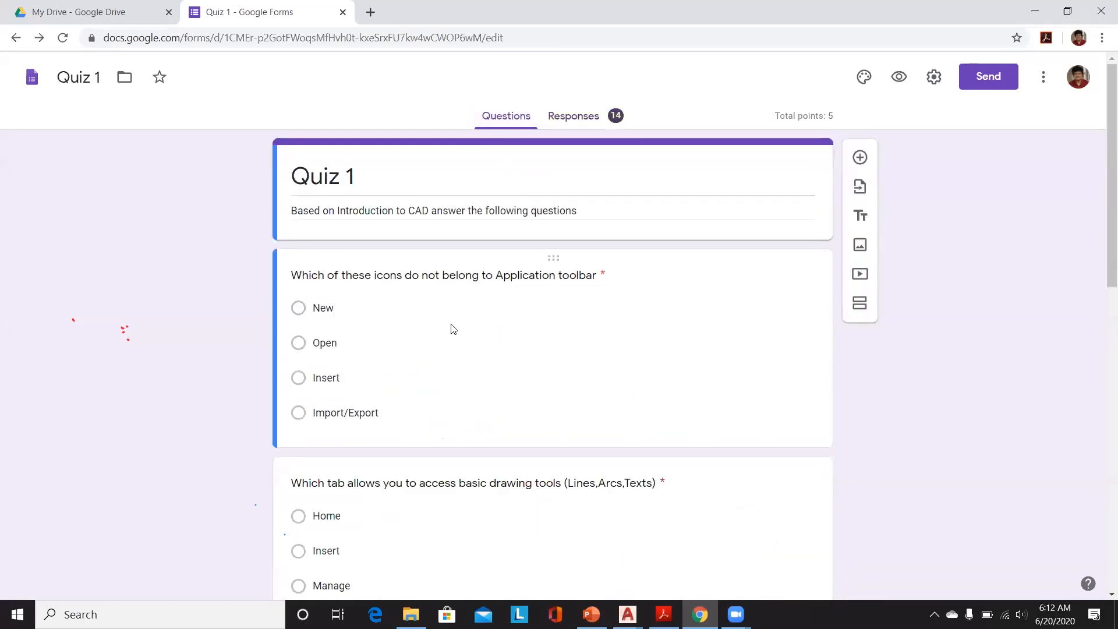
pyautogui.scroll(-1, 453, 329)
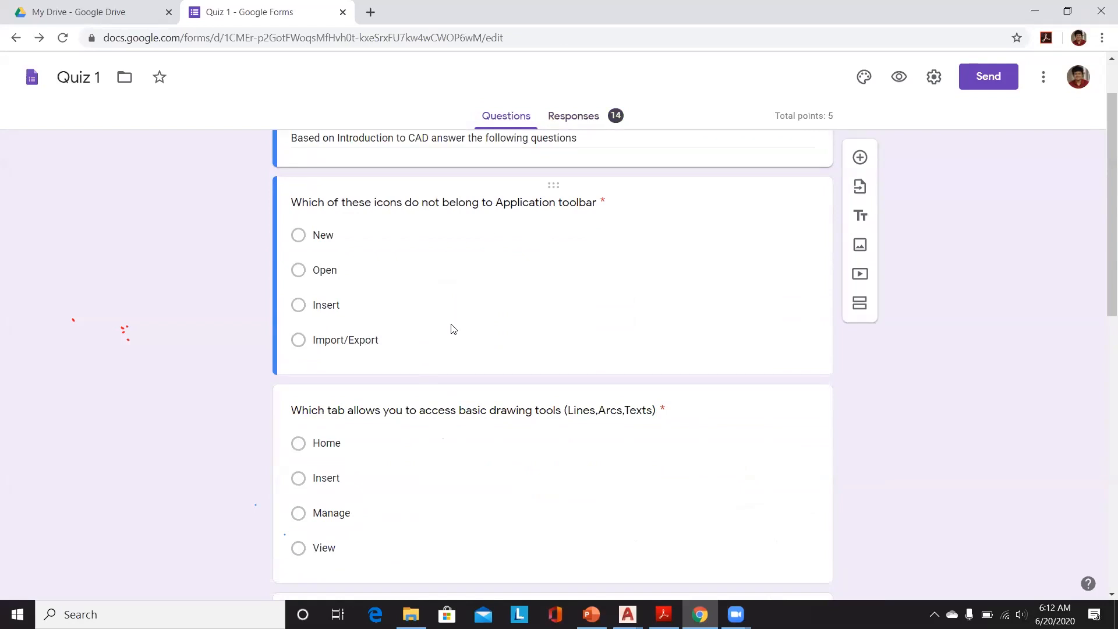
pyautogui.scroll(-4, 453, 330)
pyautogui.scroll(-1, 512, 345)
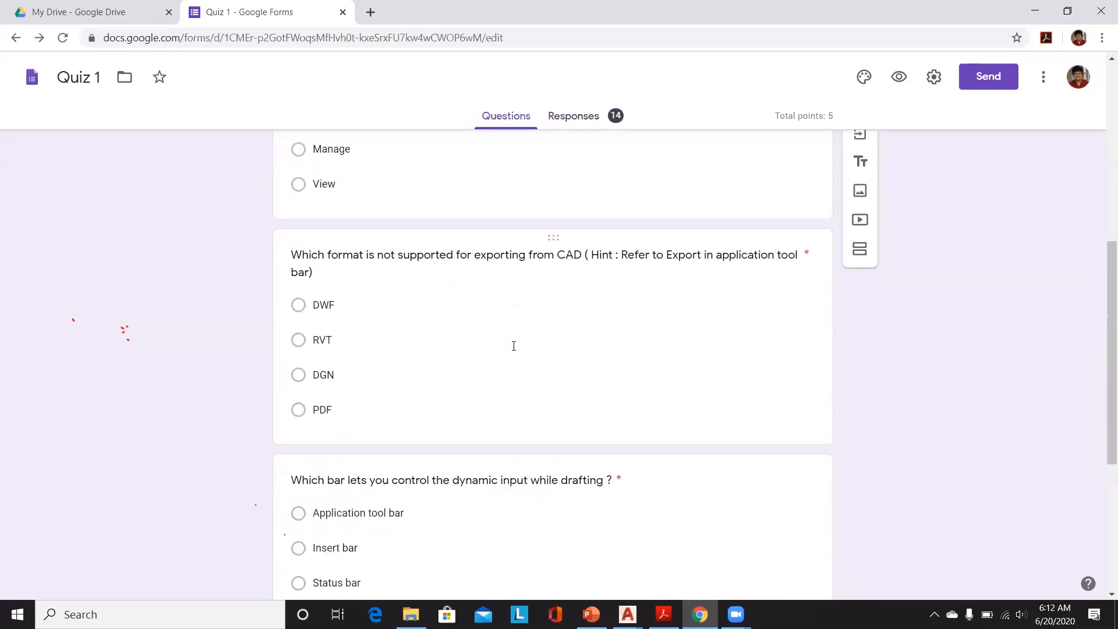
pyautogui.scroll(-1, 460, 416)
pyautogui.scroll(-2, 487, 397)
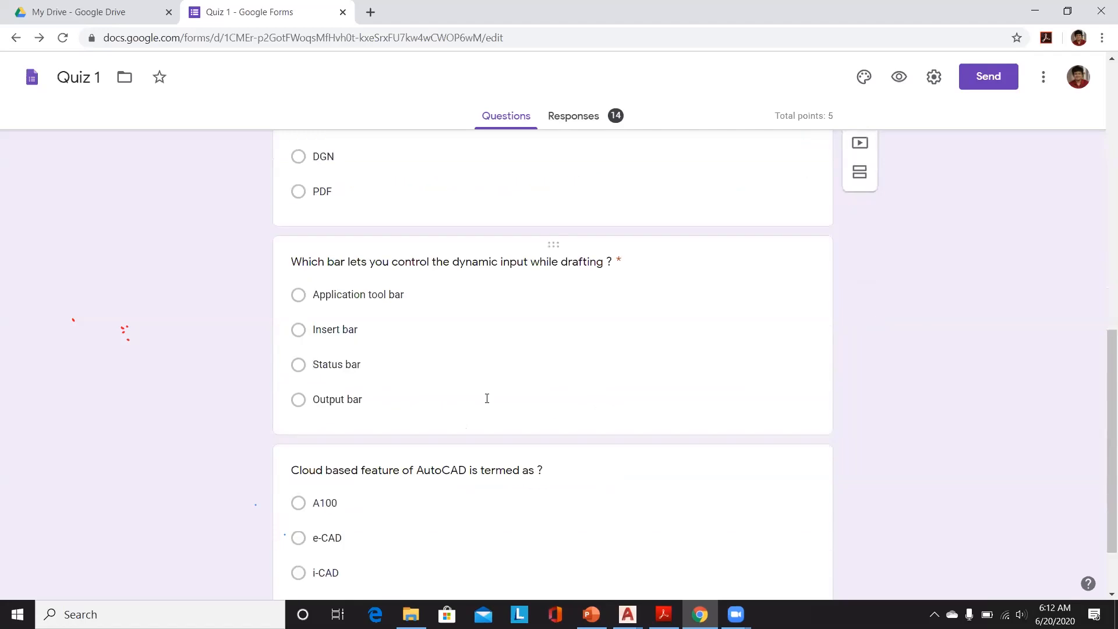
# - Open the dynamic input question for editing and show its answer key
pyautogui.click(487, 398)
pyautogui.click(332, 514)
# - Switch to 1_Introduction_CAD.dwg in AutoCAD and look over the application menu and the Insert tools
pyautogui.moveTo(628, 615)
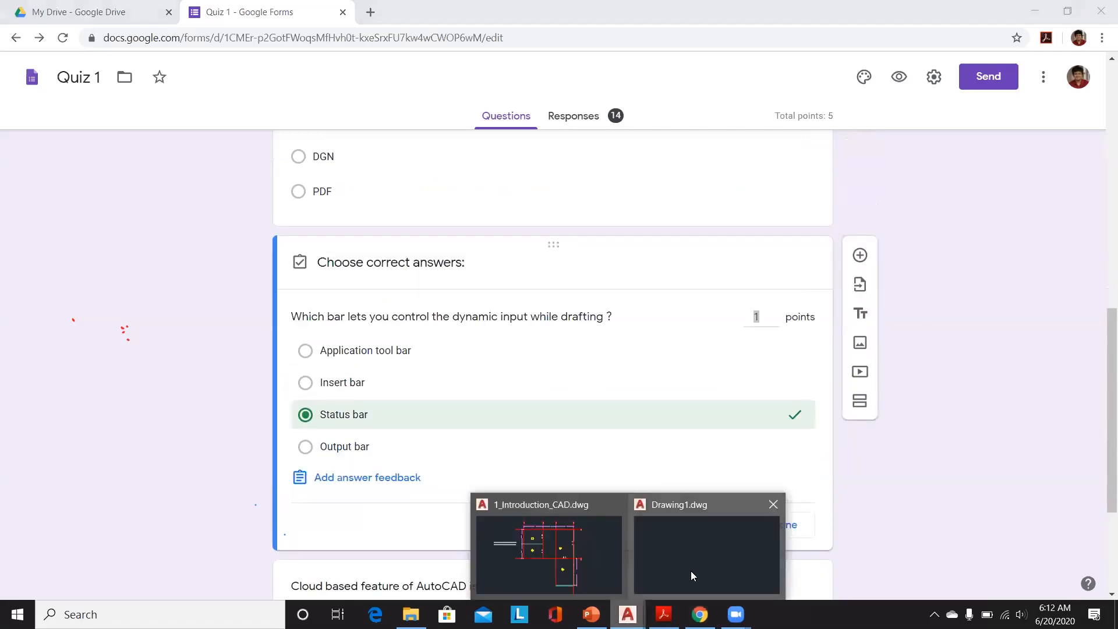
pyautogui.click(598, 572)
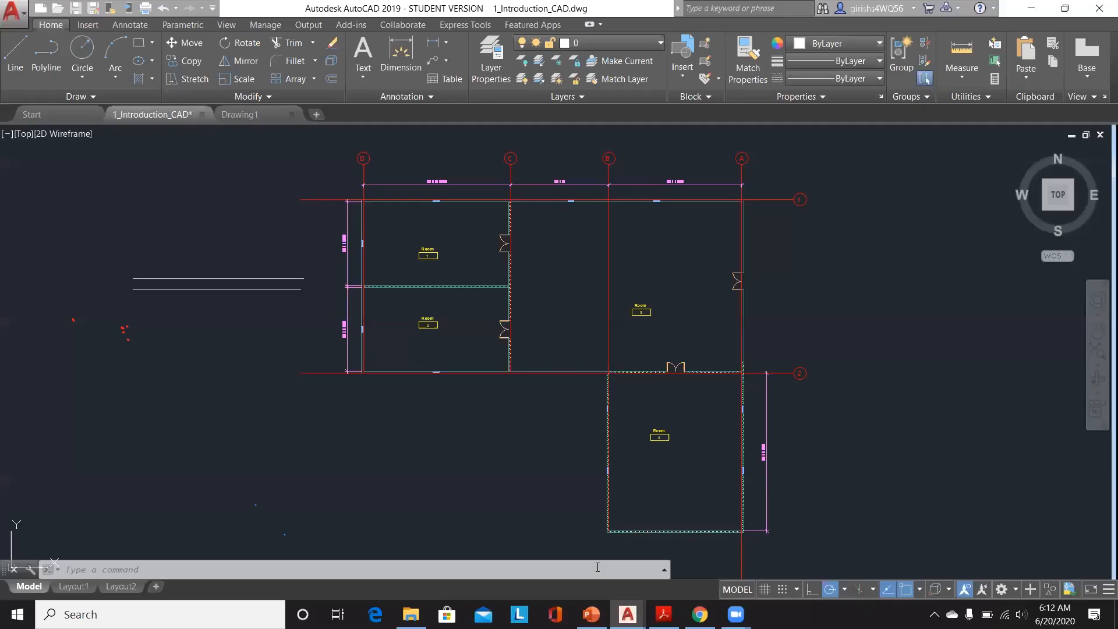
pyautogui.click(11, 6)
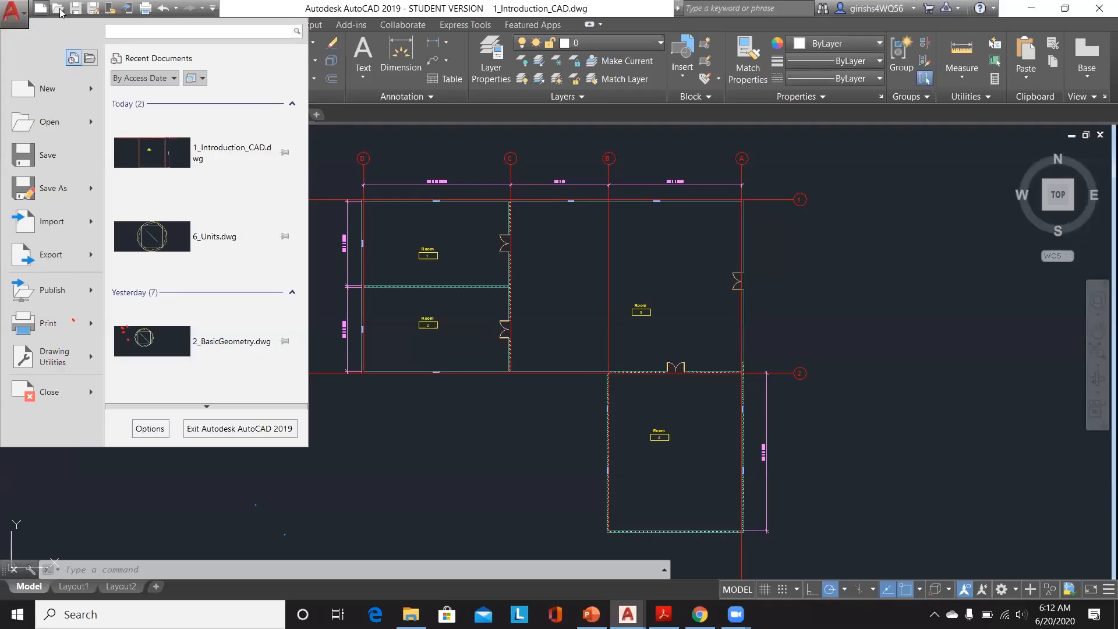
pyautogui.click(365, 145)
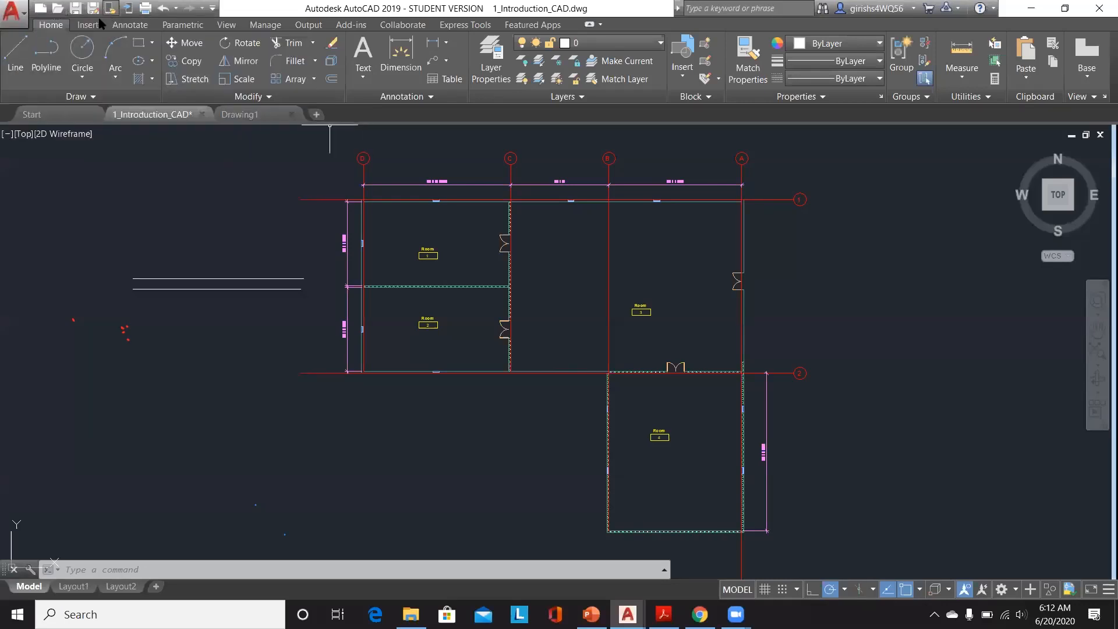
pyautogui.click(88, 28)
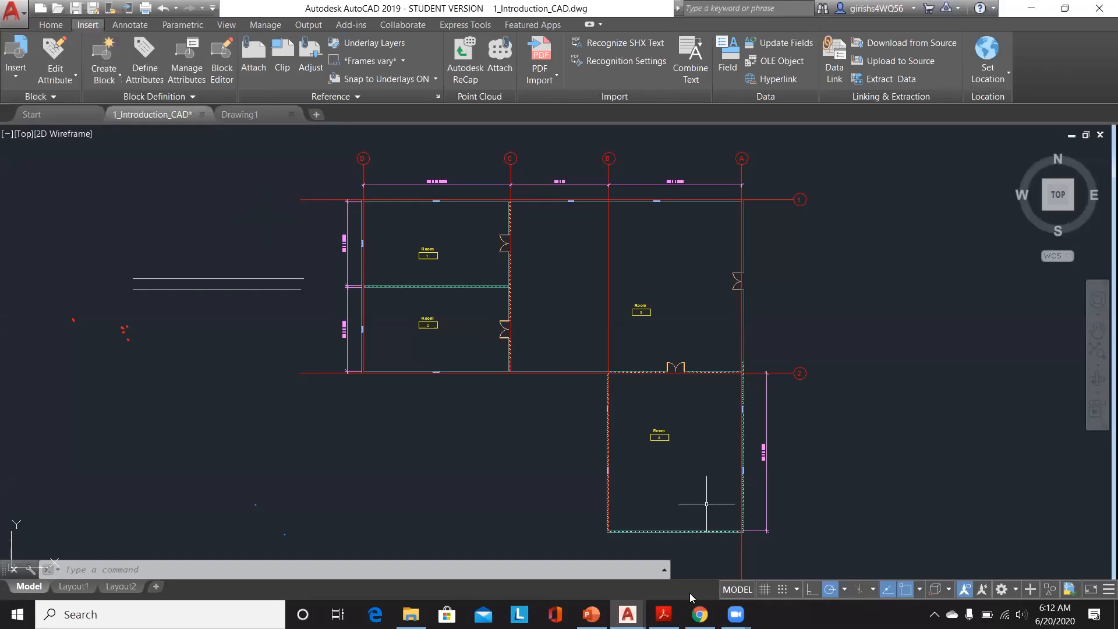
# - Compare the dynamic input question's answer options in Google Forms with the interface bars around 1_Introduction_CAD.dwg in AutoCAD, ending back in Google Forms
pyautogui.click(700, 614)
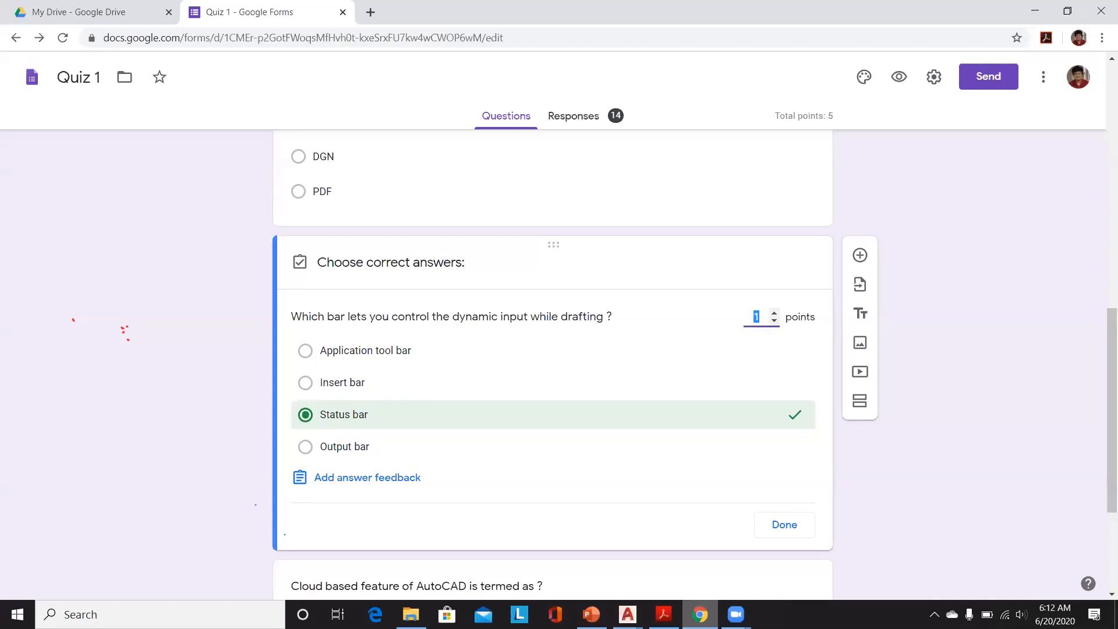
pyautogui.hotkey('alt', 'Tab')
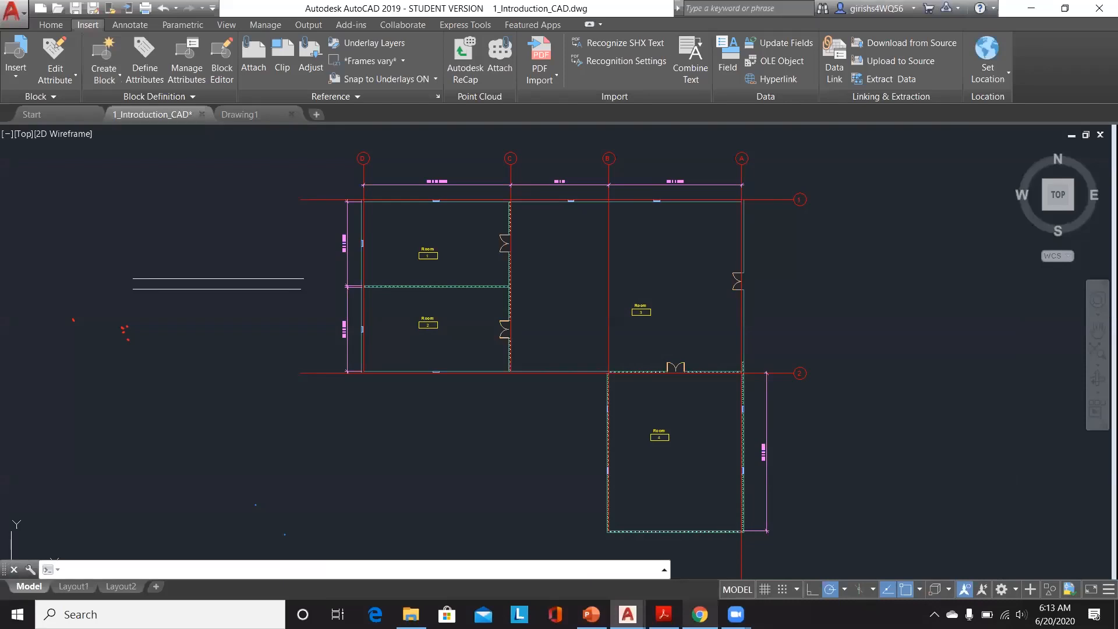
pyautogui.moveTo(627, 615)
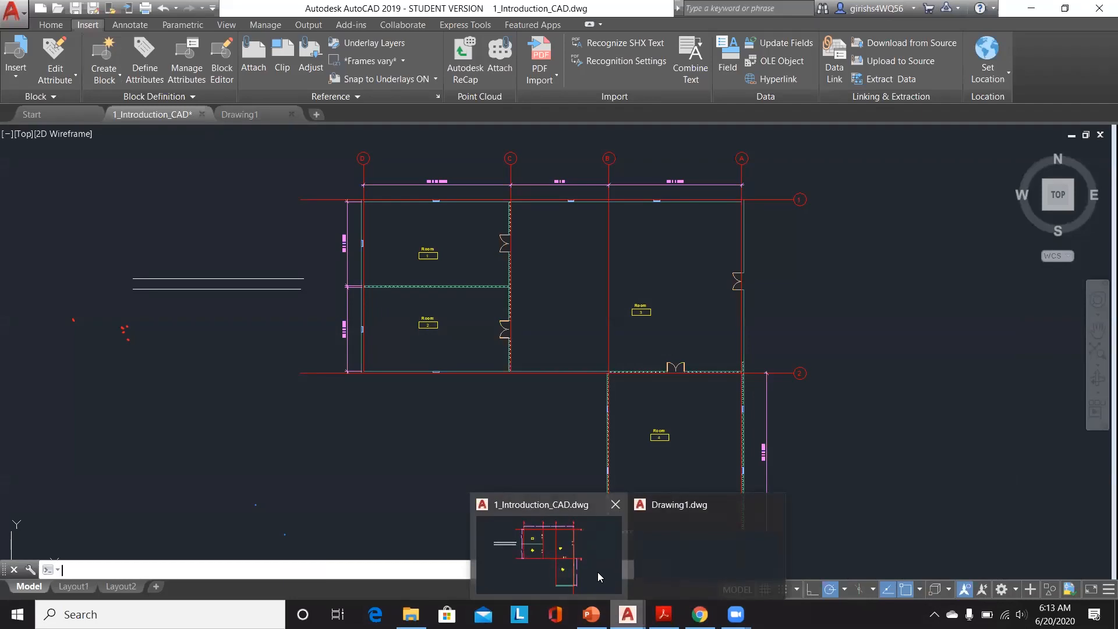
pyautogui.click(700, 614)
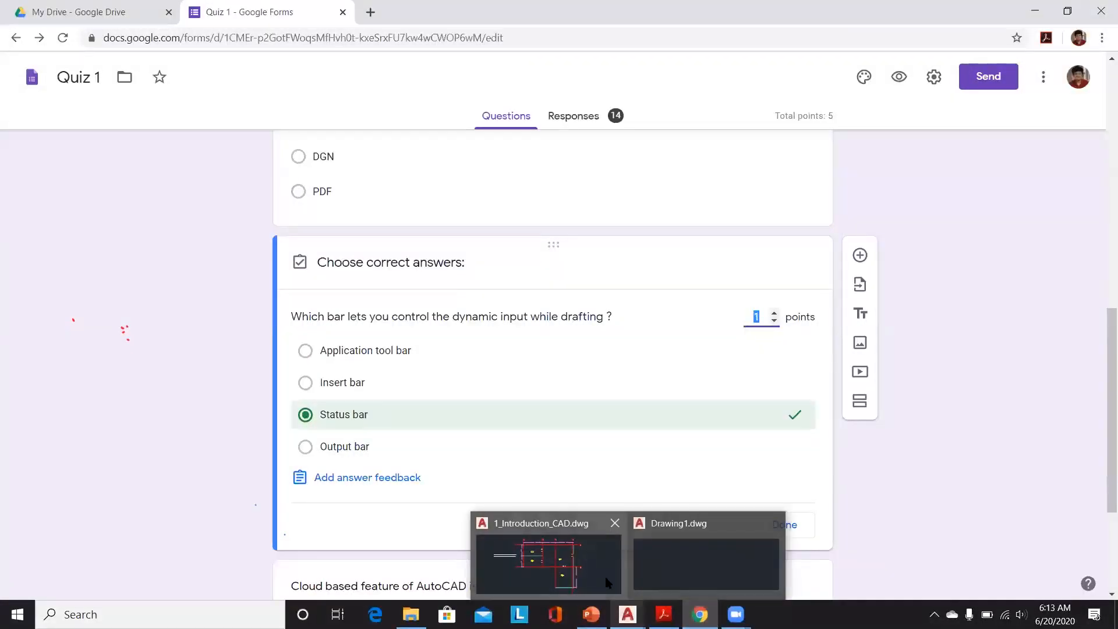
pyautogui.click(606, 582)
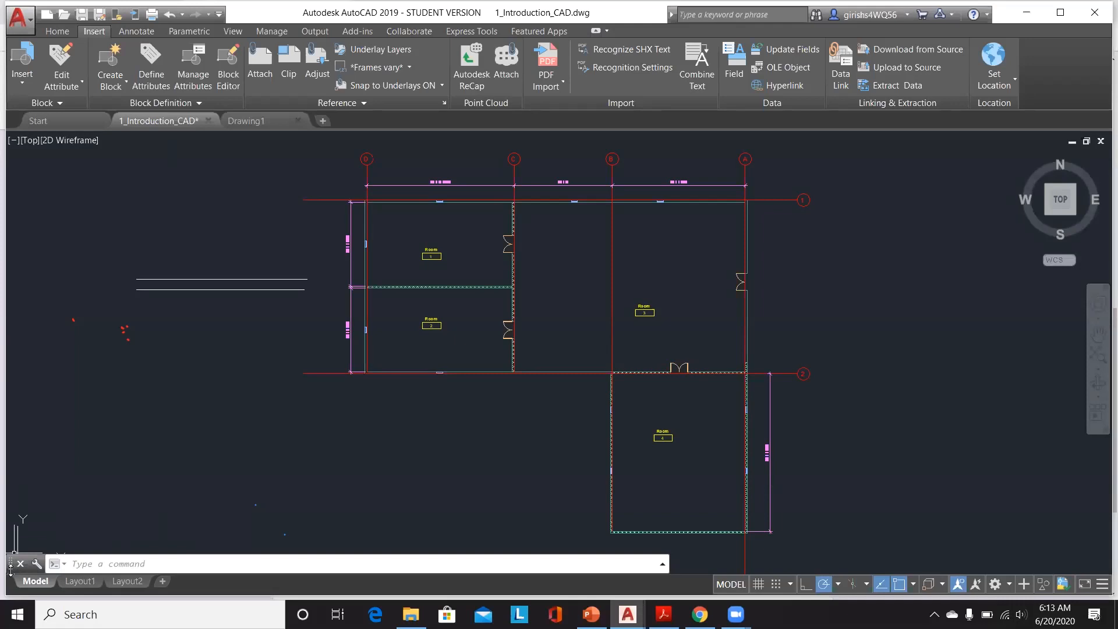
pyautogui.moveTo(12, 568)
pyautogui.mouseDown()
pyautogui.moveTo(17, 533)
pyautogui.moveTo(233, 372)
pyautogui.moveTo(48, 331)
pyautogui.moveTo(6, 402)
pyautogui.moveTo(5, 527)
pyautogui.moveTo(19, 568)
pyautogui.mouseUp()
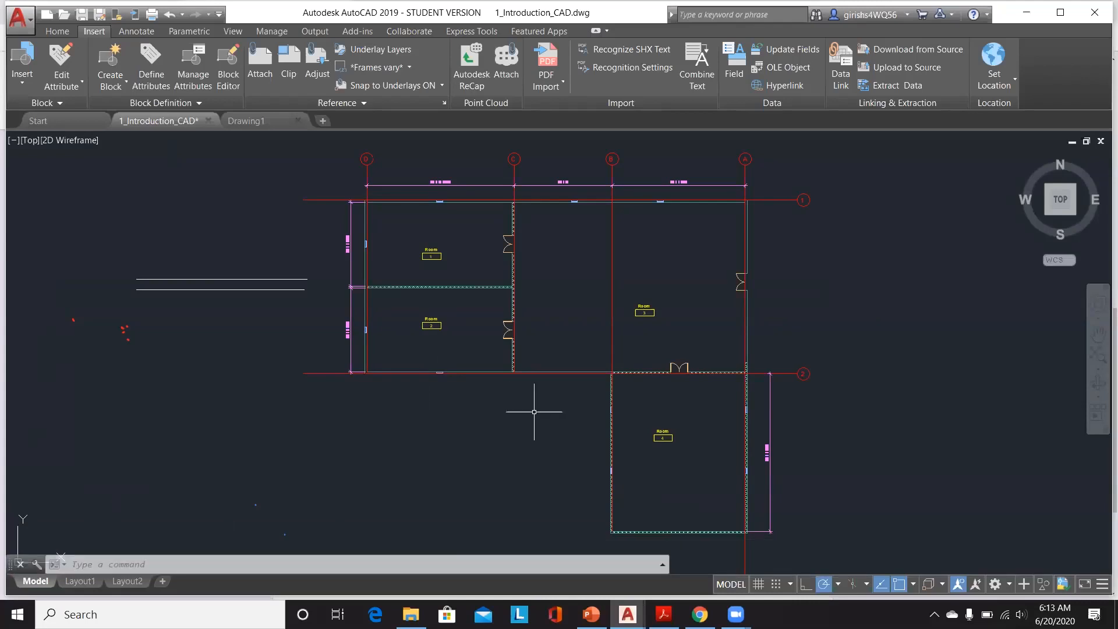
pyautogui.click(700, 614)
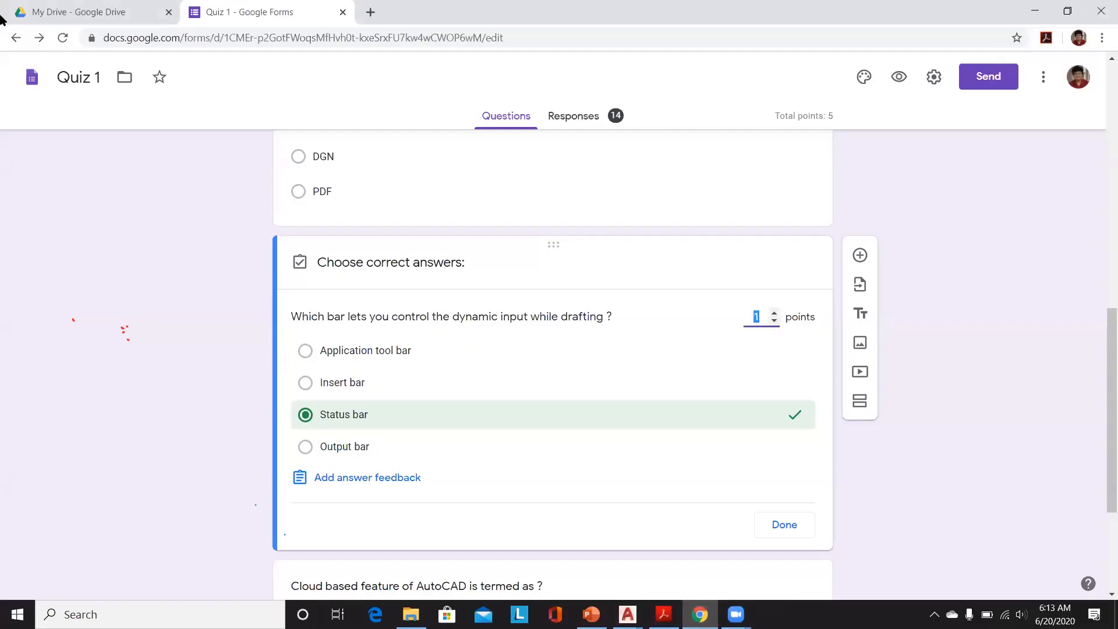
# - Review the Quiz 1 response charts from the Application toolbar question through to the dynamic input question
pyautogui.click(587, 117)
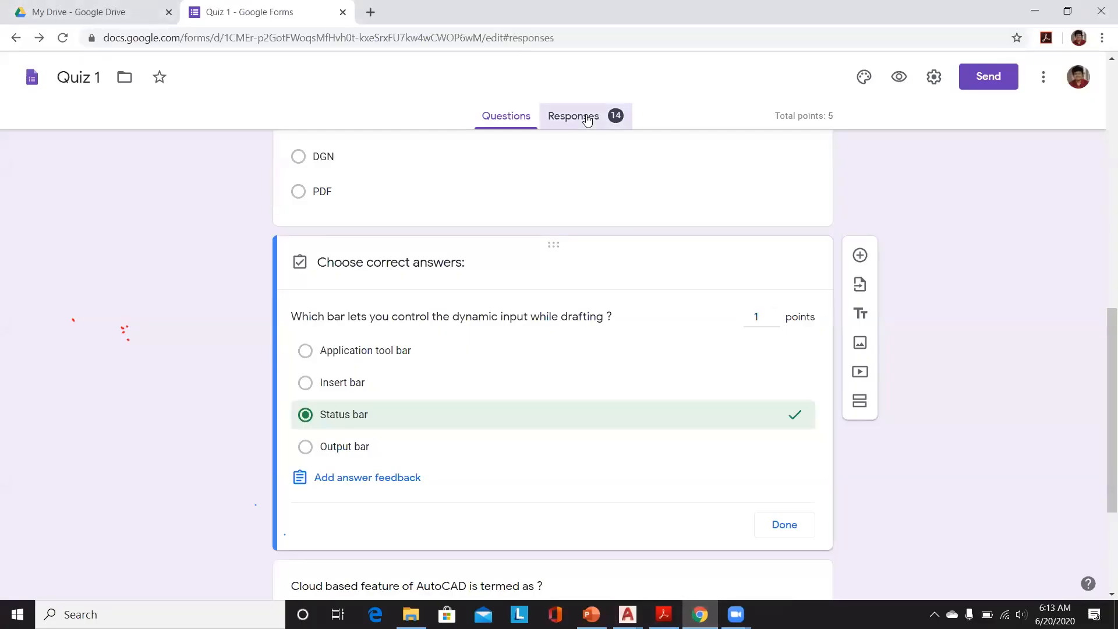
pyautogui.scroll(-1, 541, 258)
pyautogui.scroll(-10, 540, 258)
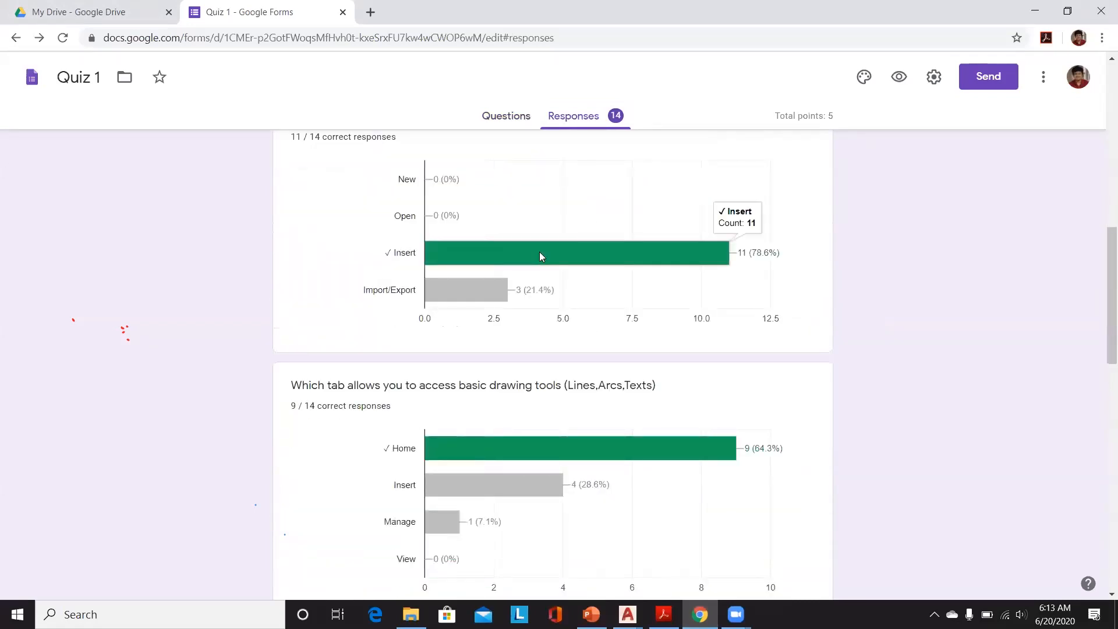
pyautogui.scroll(2, 540, 255)
pyautogui.scroll(-2, 540, 257)
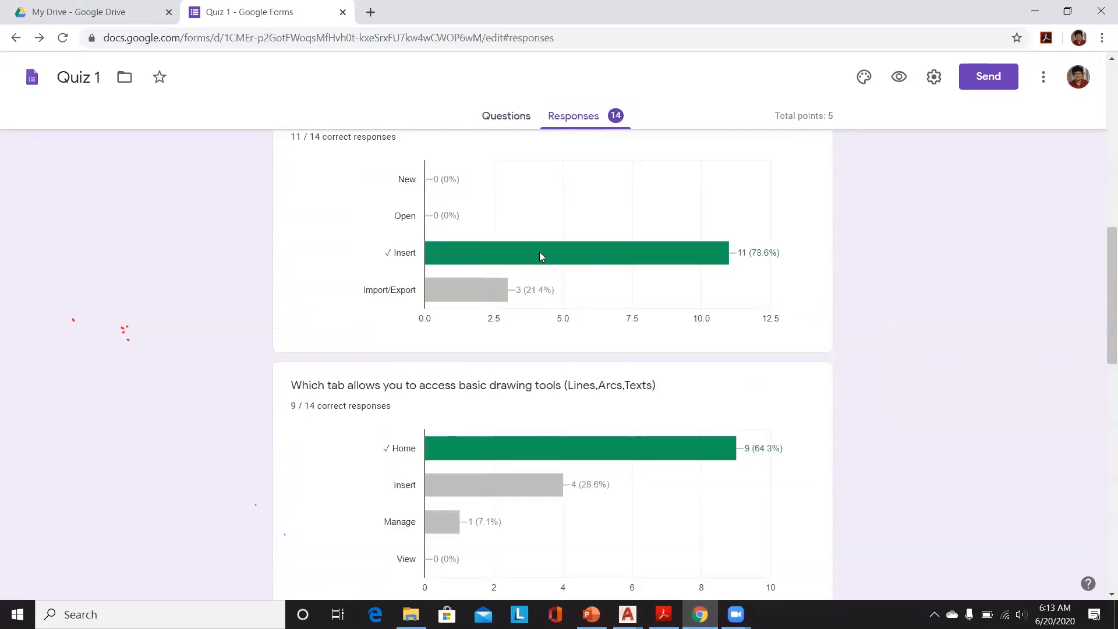
pyautogui.scroll(-1, 541, 256)
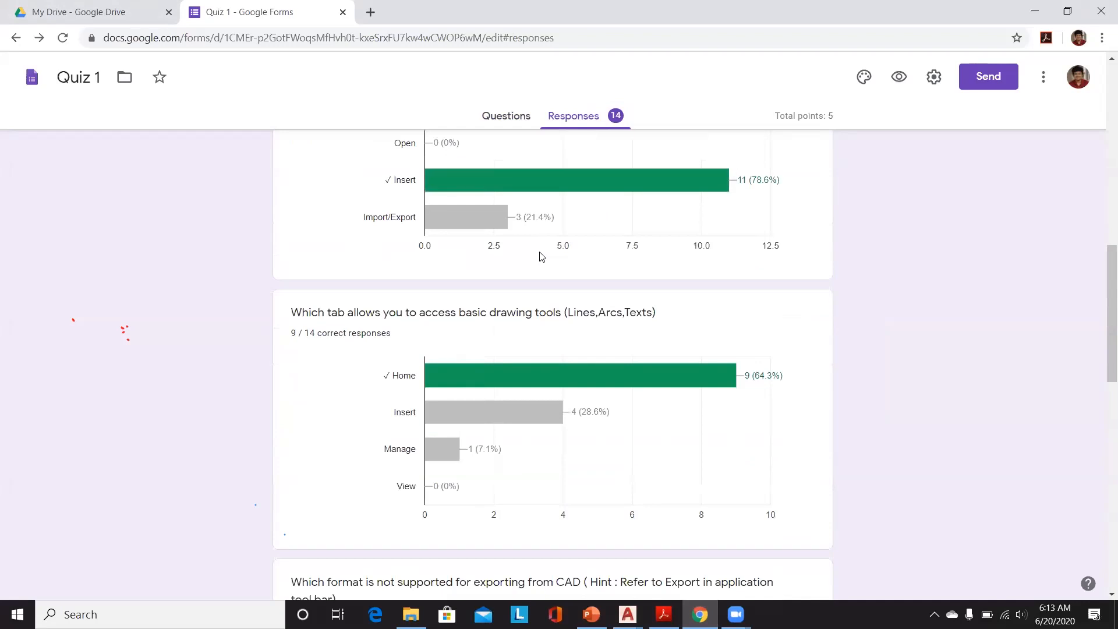
pyautogui.scroll(-4, 541, 256)
pyautogui.scroll(-3, 541, 256)
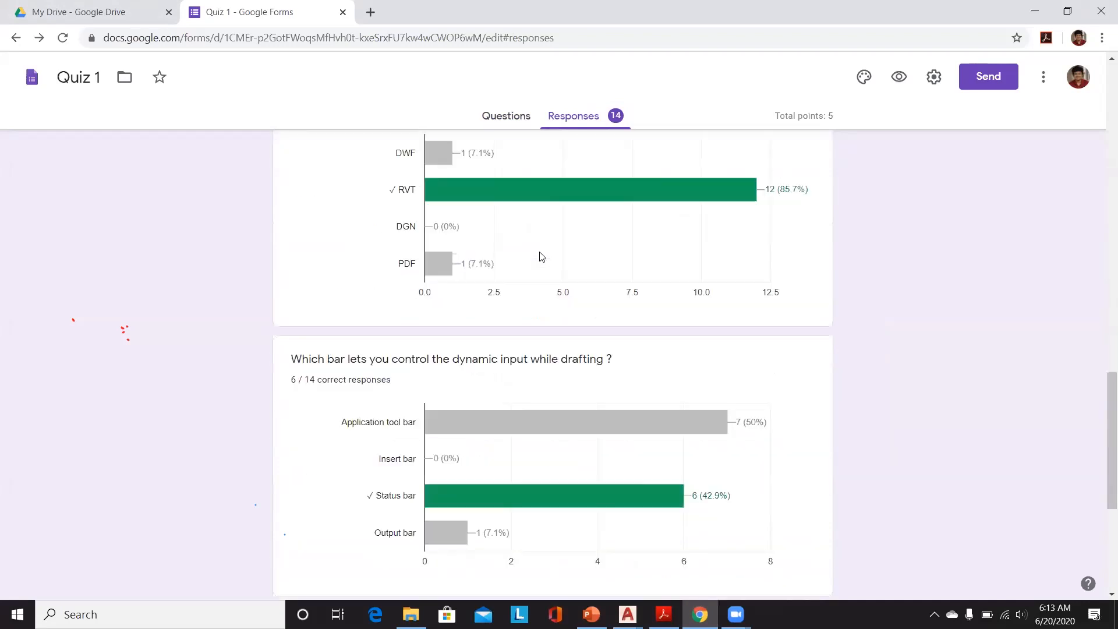
pyautogui.scroll(-2, 541, 256)
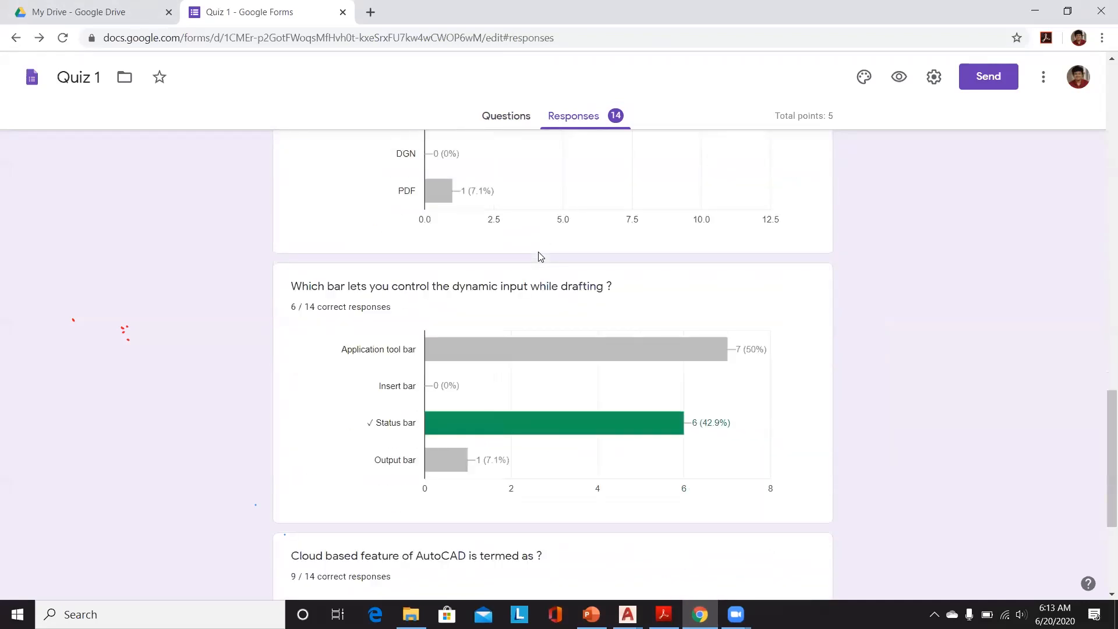